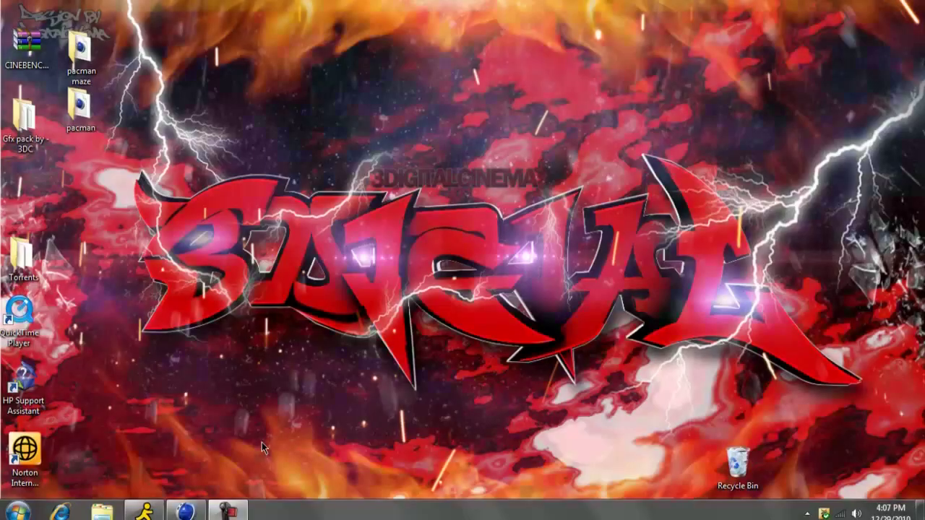
Restore the minimised CINEMA 4D Broadcast window from its taskbar thumbnail
{"action": "mouse_move", "coordinate": [185, 512]}
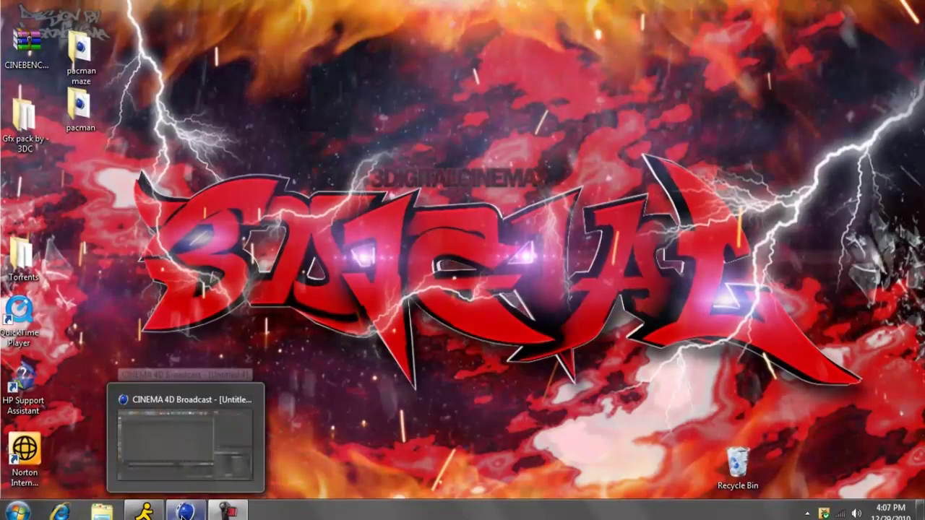
{"action": "left_click", "coordinate": [186, 433]}
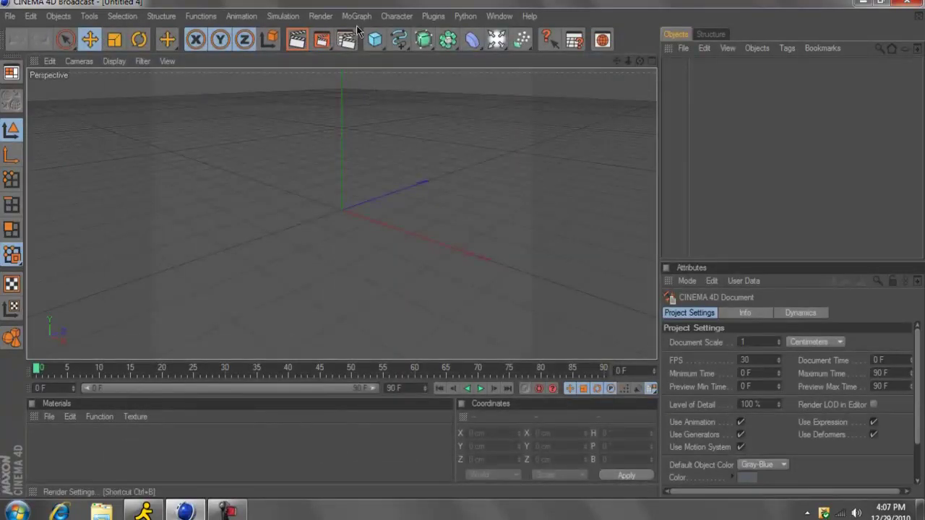
Add a MoText object to the scene from the MoGraph menu
{"action": "left_click", "coordinate": [346, 41]}
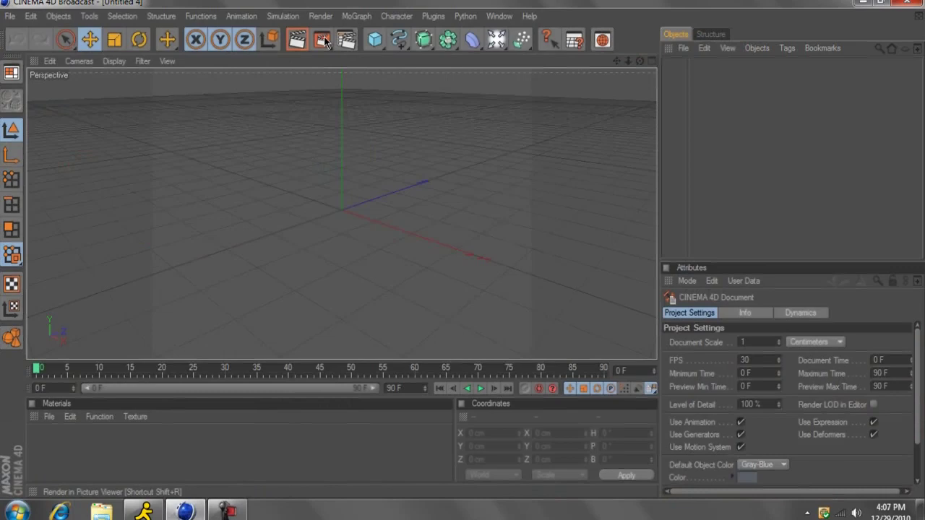
{"action": "left_click", "coordinate": [356, 17]}
{"action": "left_click", "coordinate": [388, 170]}
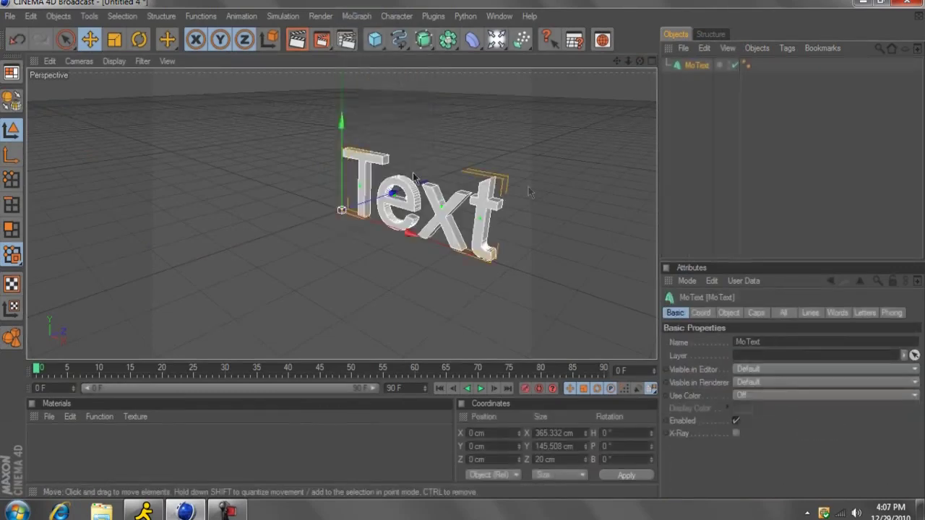
Set the MoText to read 3DIGITAL, with depth 50 and Middle alignment
{"action": "left_click", "coordinate": [728, 312]}
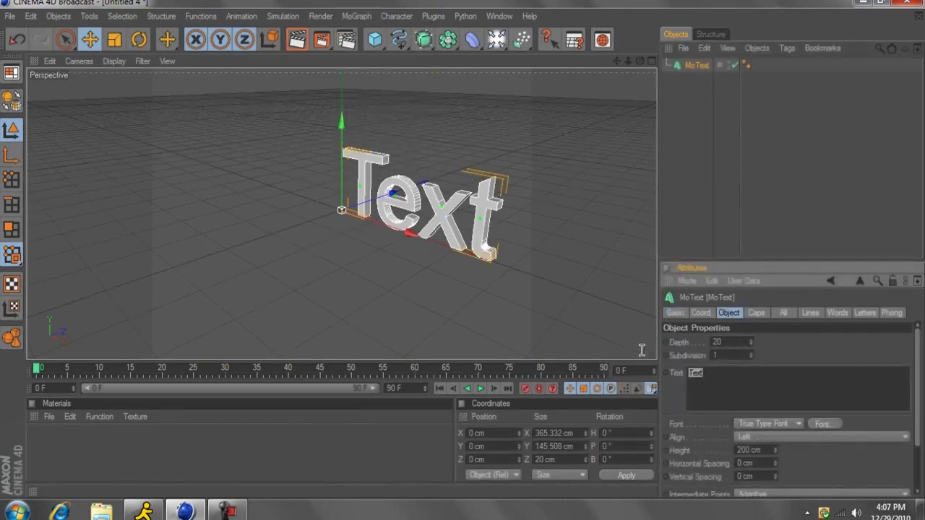
{"action": "type", "text": "3"}
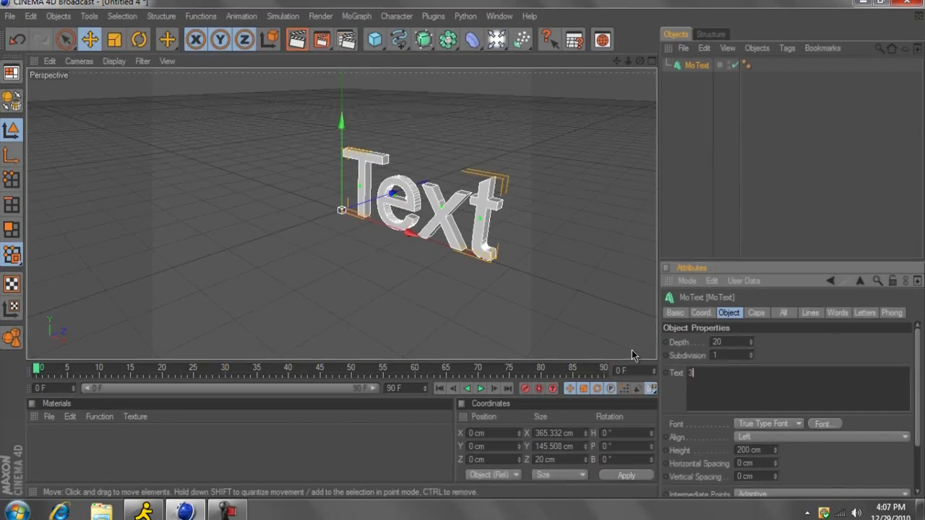
{"action": "type", "text": "DIGITAL"}
{"action": "left_click", "coordinate": [727, 341]}
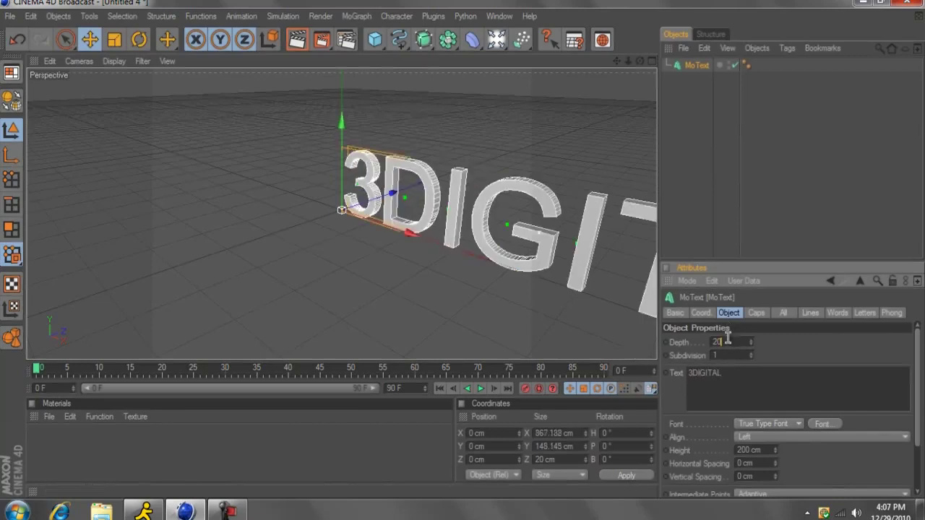
{"action": "type", "text": "50"}
{"action": "key", "text": "Return"}
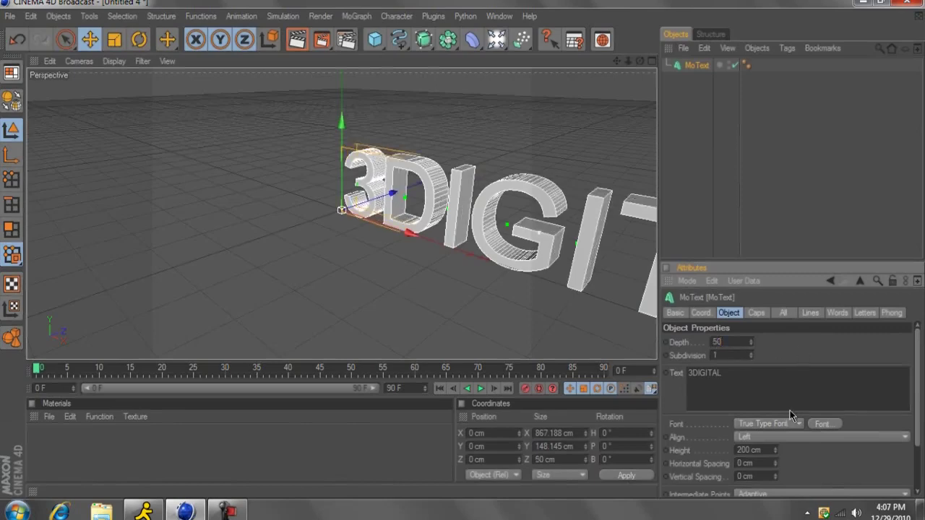
{"action": "left_click", "coordinate": [813, 436]}
{"action": "left_click", "coordinate": [809, 463]}
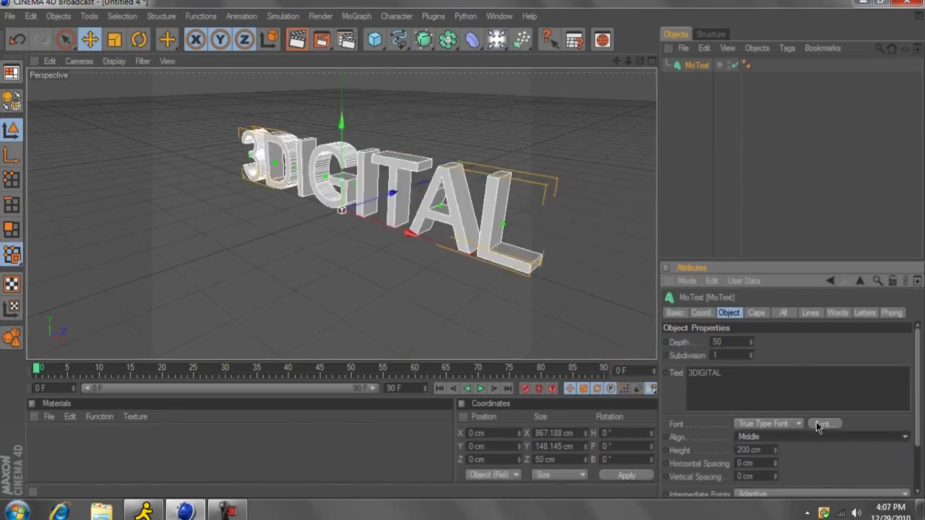
Change the 3DIGITAL font to Most Wazted, the script font listed below Modern
{"action": "left_click", "coordinate": [816, 423]}
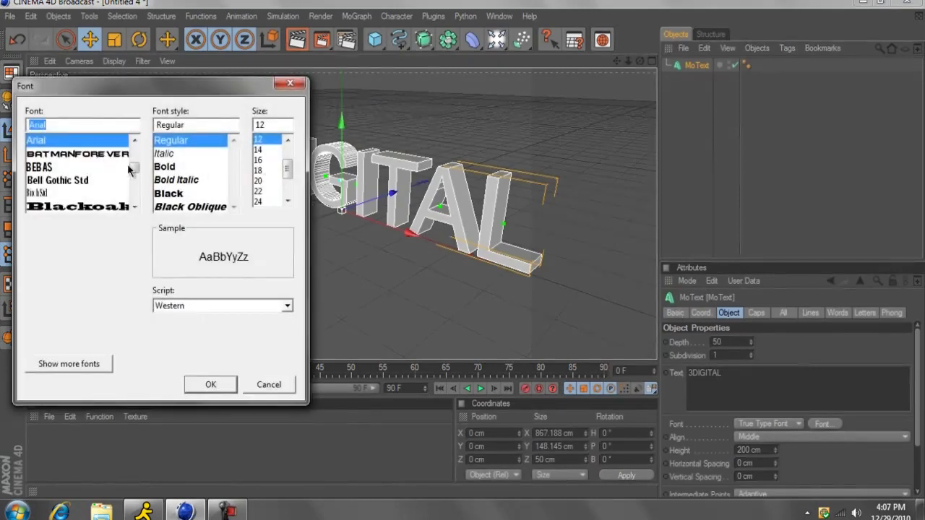
{"action": "type", "text": "m"}
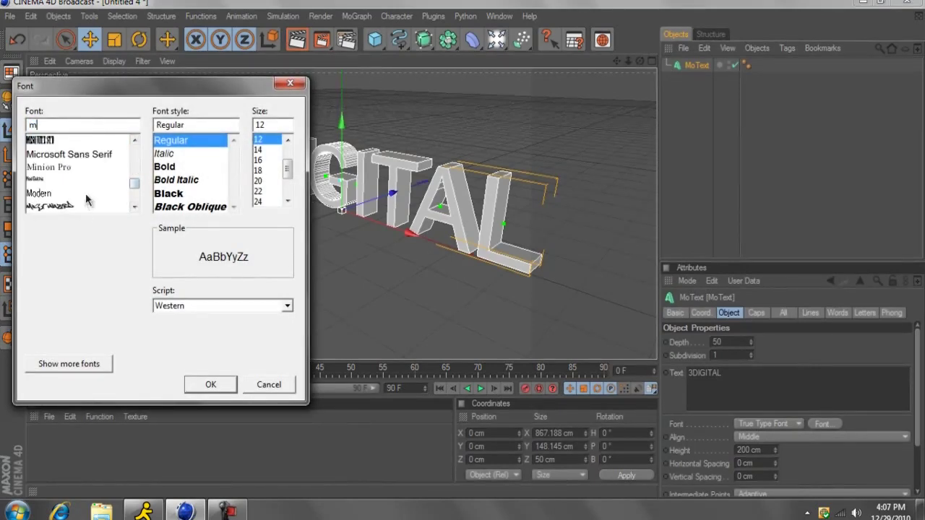
{"action": "left_click", "coordinate": [79, 207]}
{"action": "left_click", "coordinate": [210, 384]}
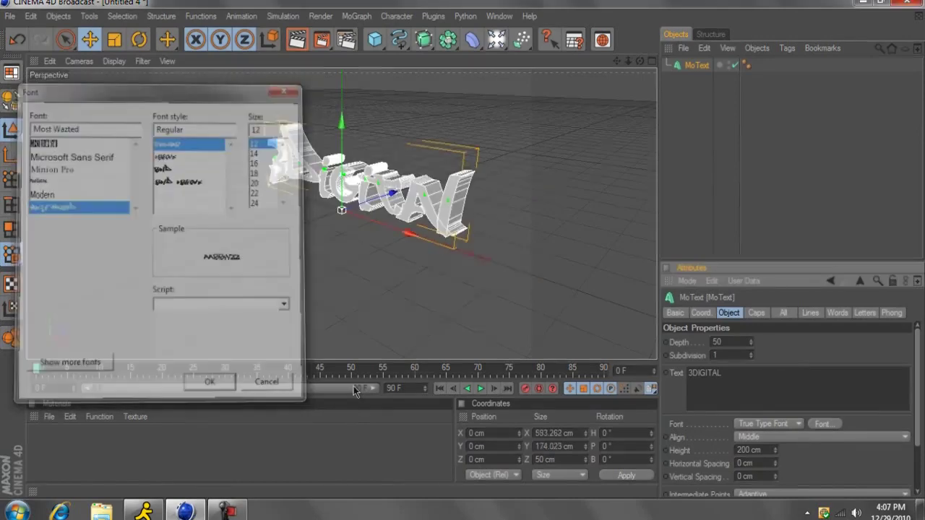
Set Fillet Caps at start and end with radii 3 cm and 4 cm, then create a new material
{"action": "left_click", "coordinate": [756, 313]}
{"action": "left_click", "coordinate": [762, 342]}
{"action": "left_click", "coordinate": [742, 394]}
{"action": "left_click", "coordinate": [744, 382]}
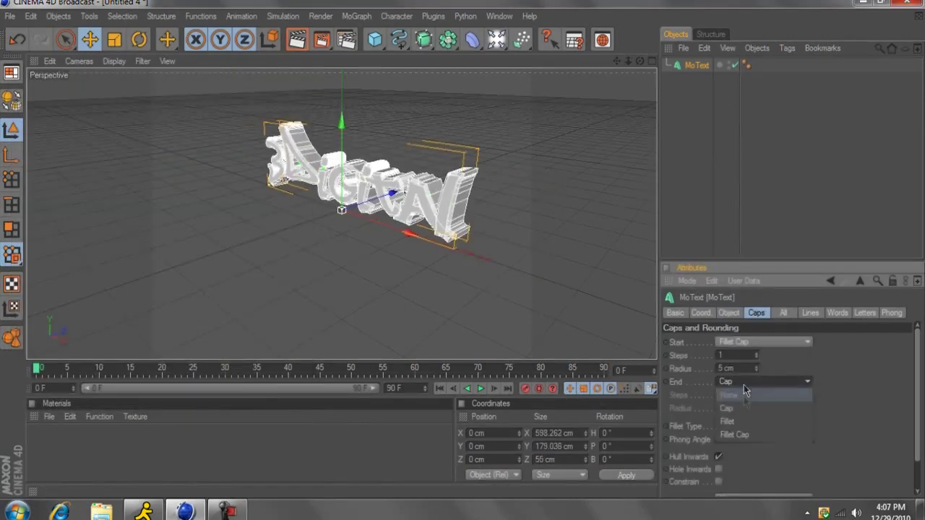
{"action": "left_click", "coordinate": [735, 434]}
{"action": "left_click_drag", "start_coordinate": [756, 370], "coordinate": [757, 411]}
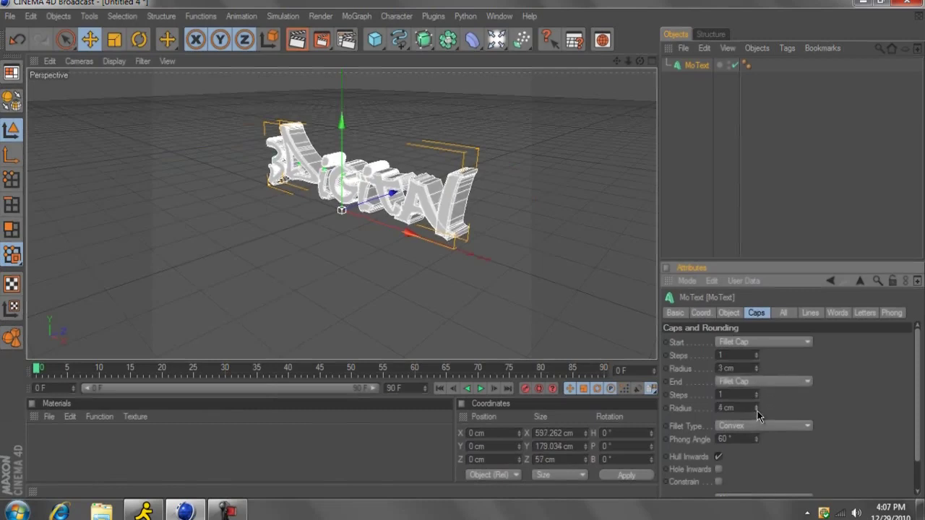
{"action": "left_click", "coordinate": [728, 313]}
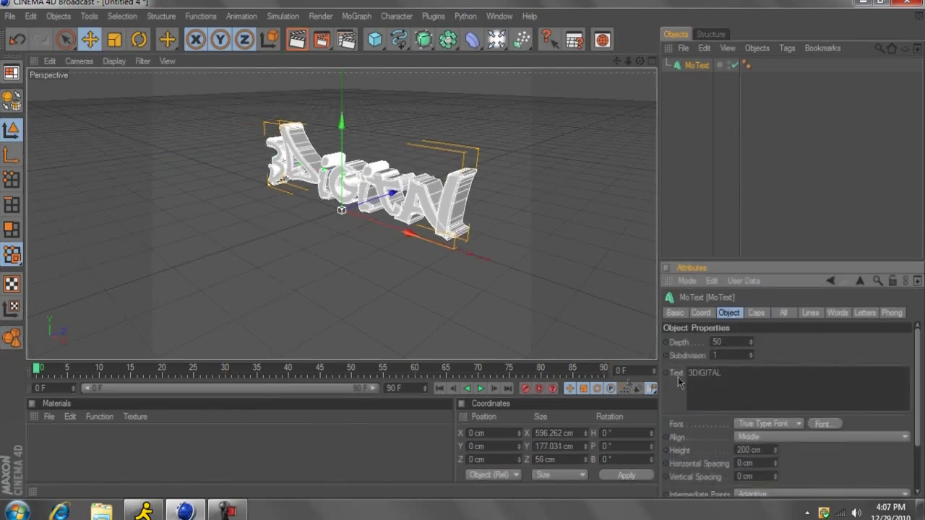
{"action": "double_click", "coordinate": [340, 439]}
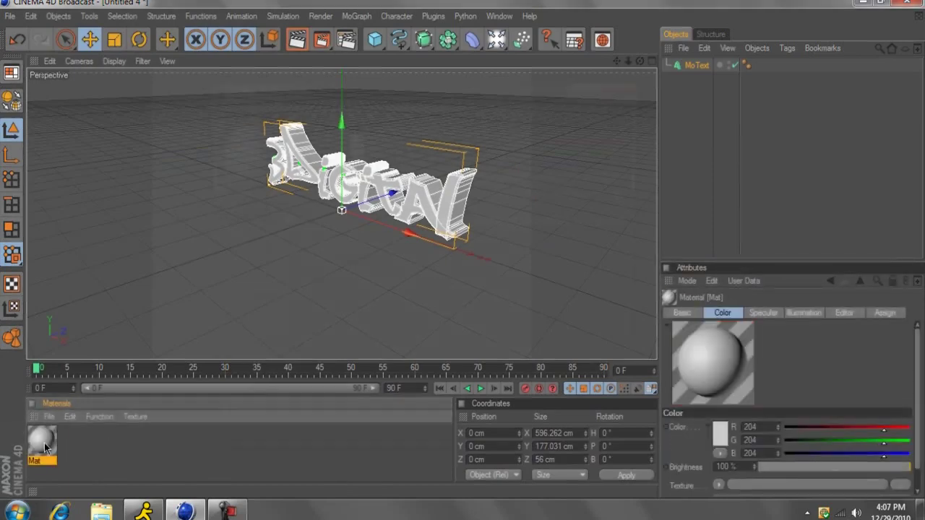
Set the new material's colour to green (R 13, G 167, B 0)
{"action": "double_click", "coordinate": [44, 441]}
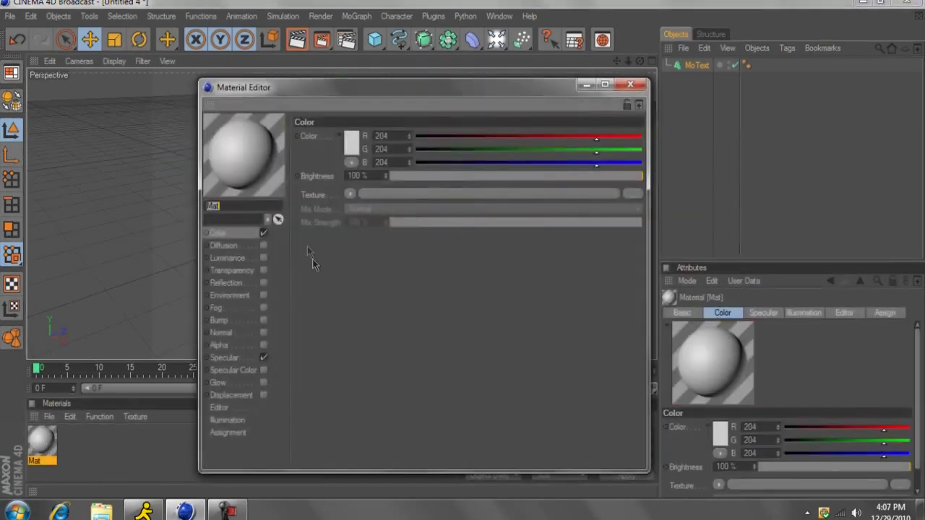
{"action": "left_click", "coordinate": [351, 142]}
{"action": "left_click_drag", "start_coordinate": [321, 138], "coordinate": [363, 122]}
{"action": "left_click", "coordinate": [365, 94]}
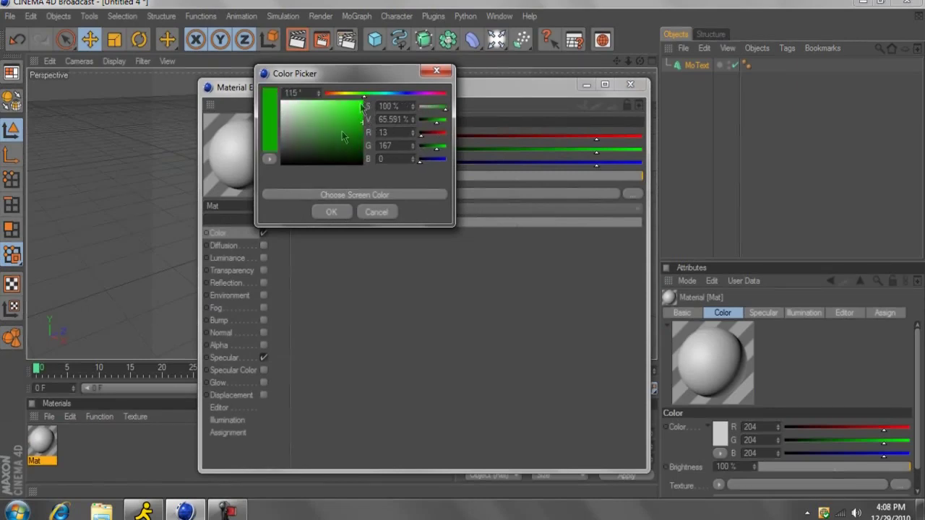
{"action": "left_click", "coordinate": [324, 213]}
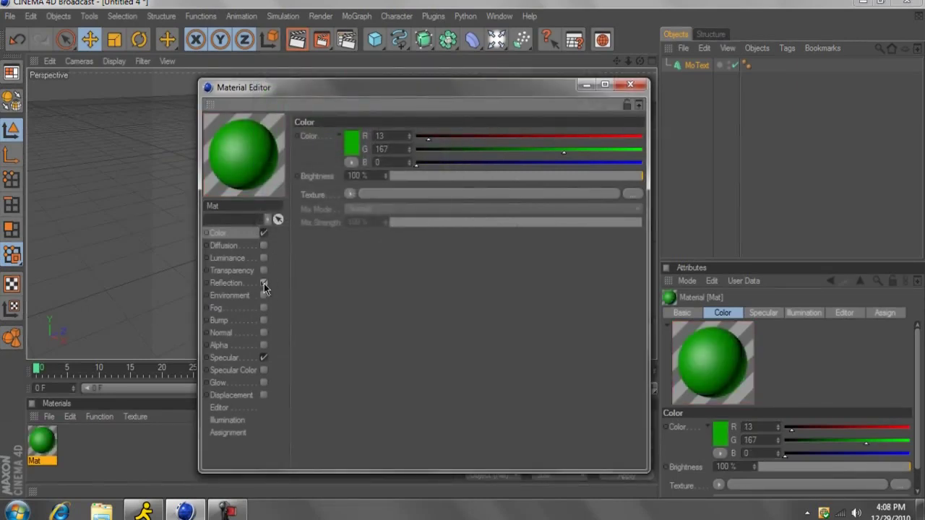
Enable reflection with a Gradient texture and apply Mat to the 3DIGITAL text
{"action": "left_click", "coordinate": [264, 283]}
{"action": "left_click", "coordinate": [352, 207]}
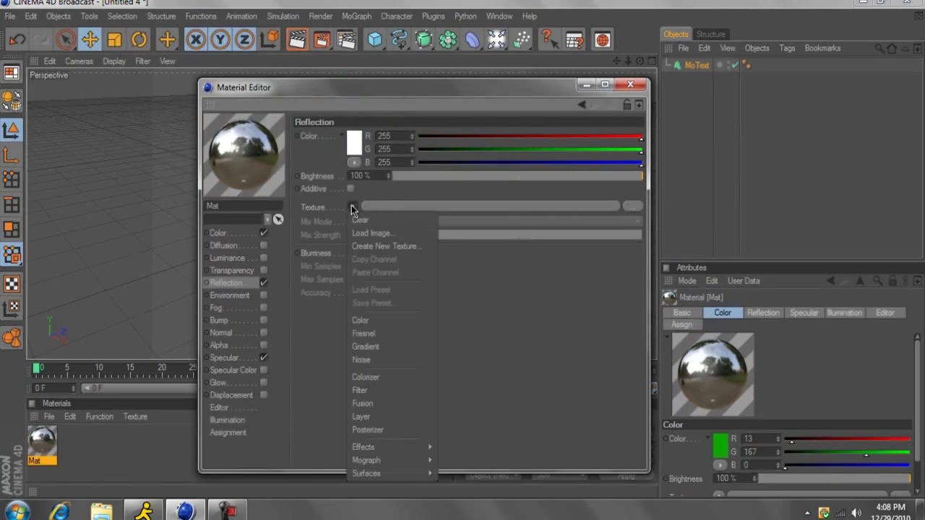
{"action": "left_click", "coordinate": [374, 347]}
{"action": "left_click", "coordinate": [630, 85]}
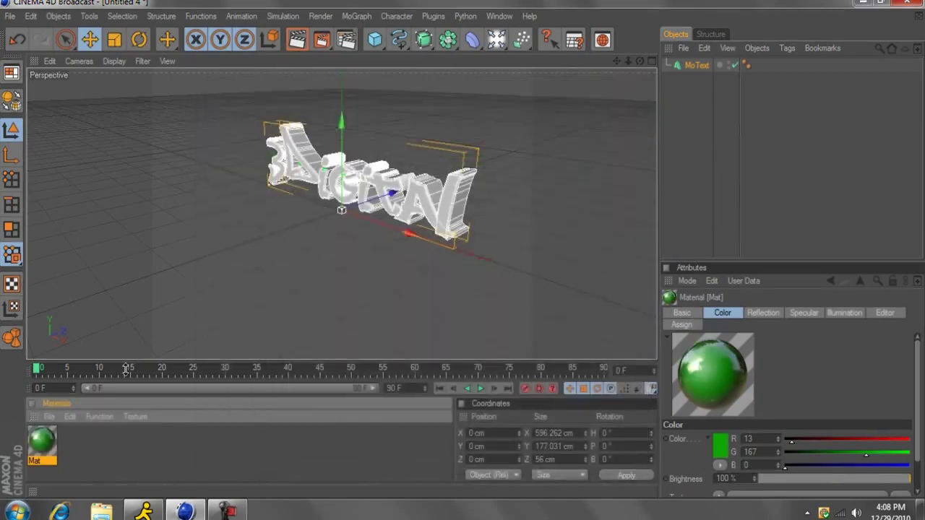
{"action": "left_click_drag", "start_coordinate": [43, 437], "coordinate": [334, 196]}
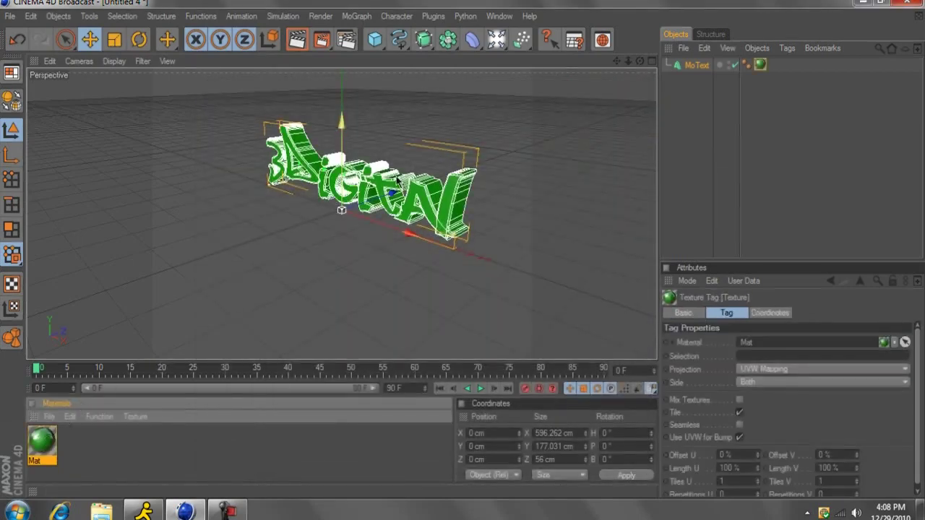
{"action": "left_click_drag", "start_coordinate": [640, 61], "coordinate": [466, 252]}
Set the animation end frame to 40 F and stretch the preview range to frame 40
{"action": "left_click", "coordinate": [710, 65]}
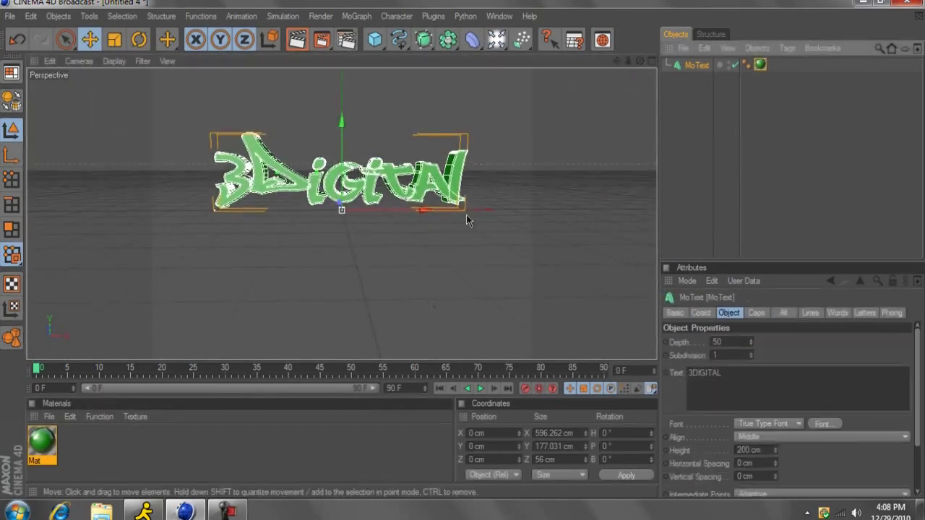
{"action": "left_click_drag", "start_coordinate": [425, 390], "coordinate": [426, 389]}
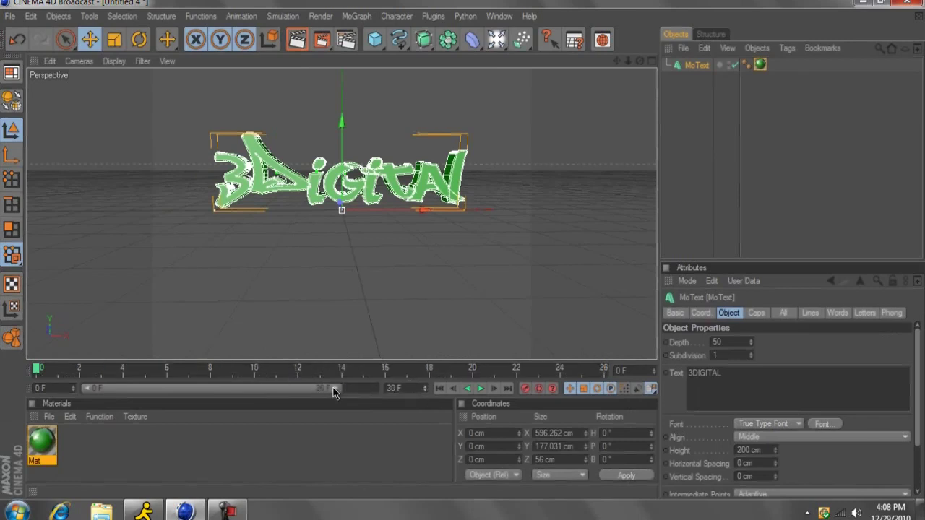
{"action": "left_click_drag", "start_coordinate": [335, 391], "coordinate": [379, 388]}
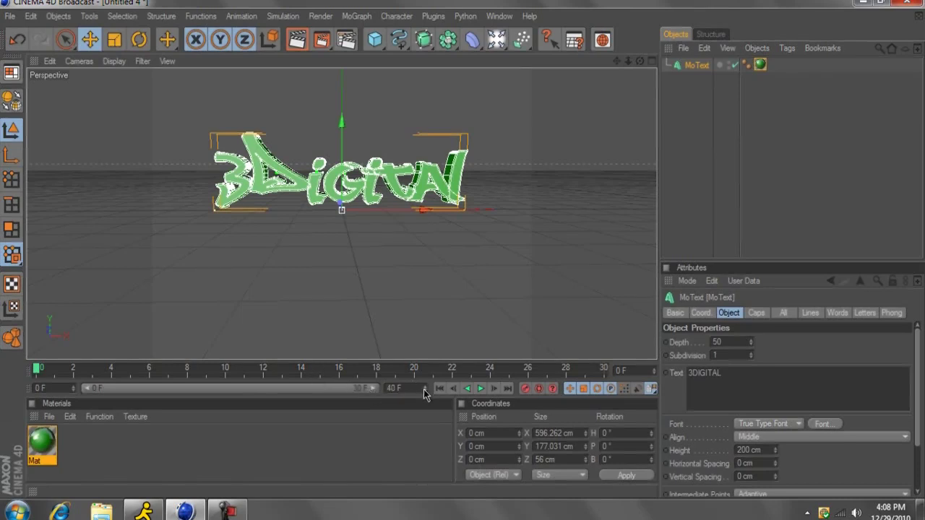
{"action": "left_click_drag", "start_coordinate": [426, 394], "coordinate": [425, 394]}
{"action": "left_click_drag", "start_coordinate": [309, 392], "coordinate": [398, 392]}
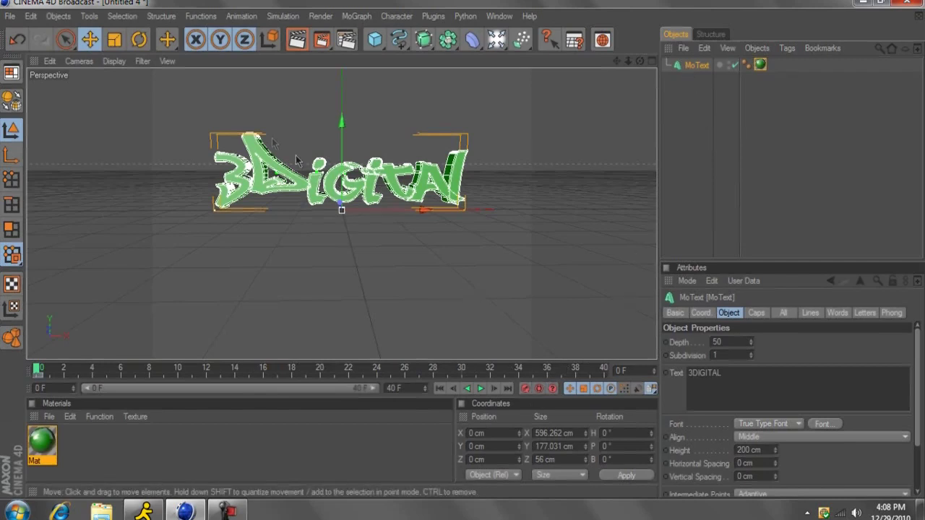
At frame 28 set the text's P rotation to 360°, preview the spin, and return to frame 0
{"action": "key", "text": "r"}
{"action": "left_click_drag", "start_coordinate": [248, 373], "coordinate": [433, 370]}
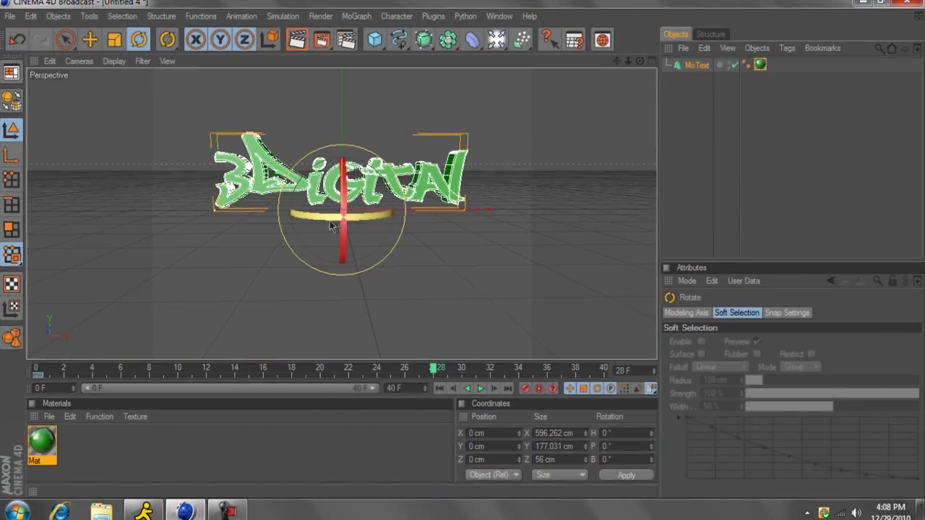
{"action": "left_click", "coordinate": [624, 446]}
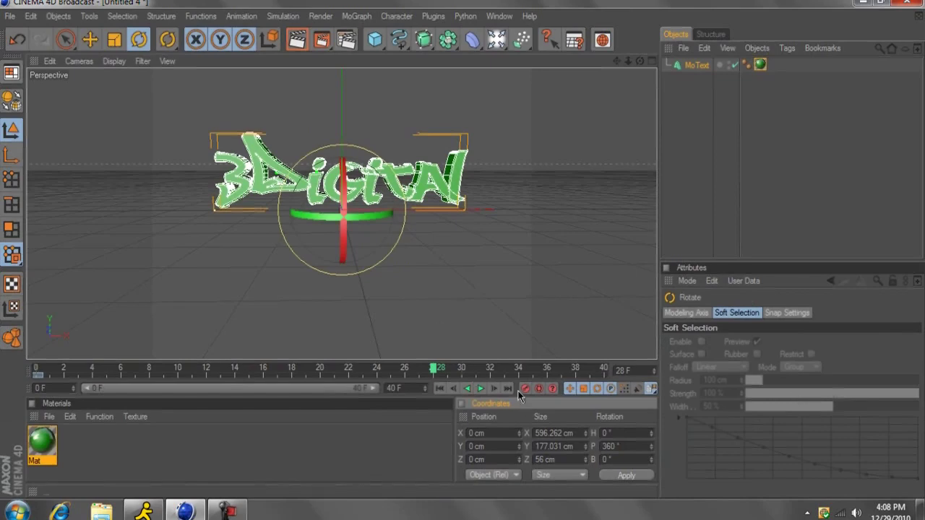
{"action": "left_click", "coordinate": [481, 388]}
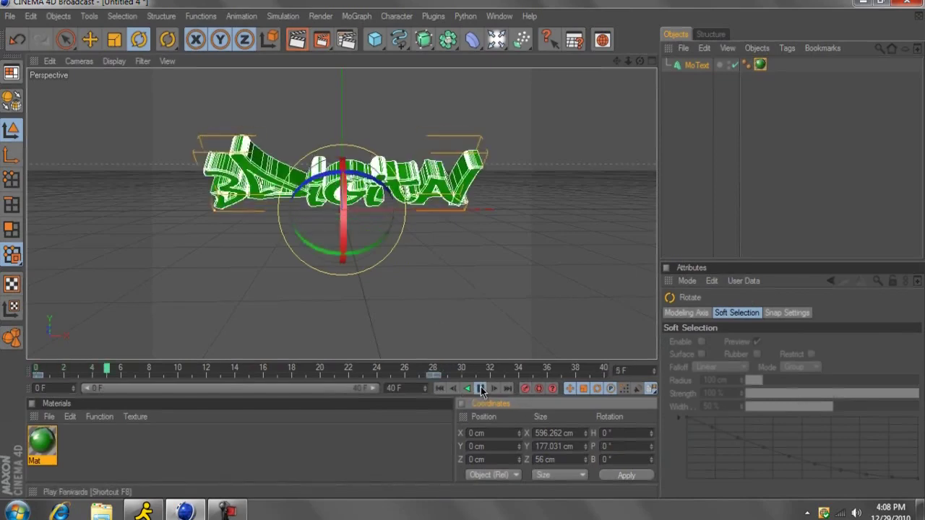
{"action": "left_click", "coordinate": [440, 389]}
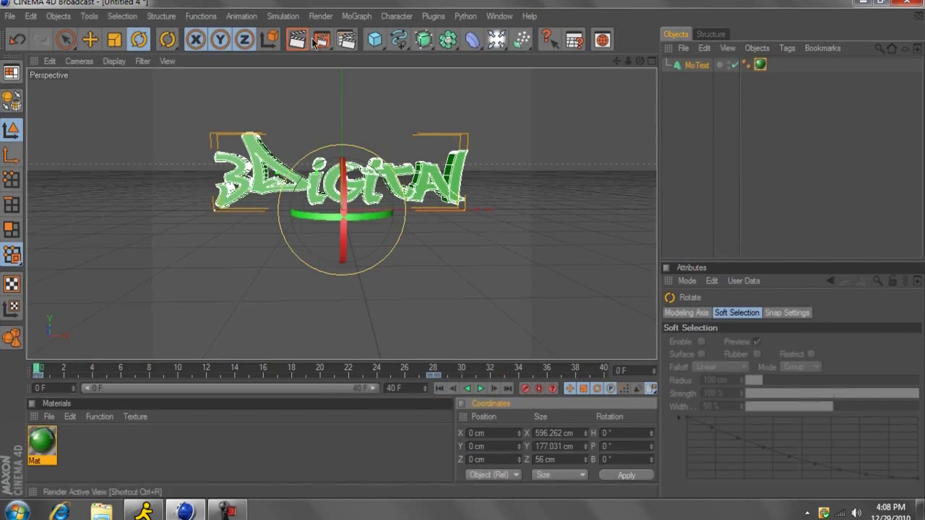
{"action": "left_click", "coordinate": [346, 40]}
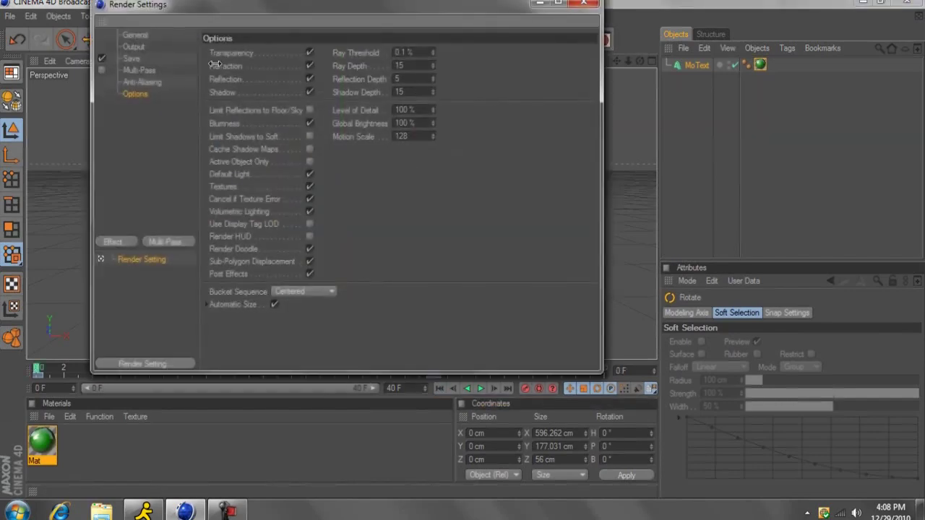
Set the render output to 1280×720 and All Frames
{"action": "left_click", "coordinate": [137, 36]}
{"action": "left_click", "coordinate": [134, 47]}
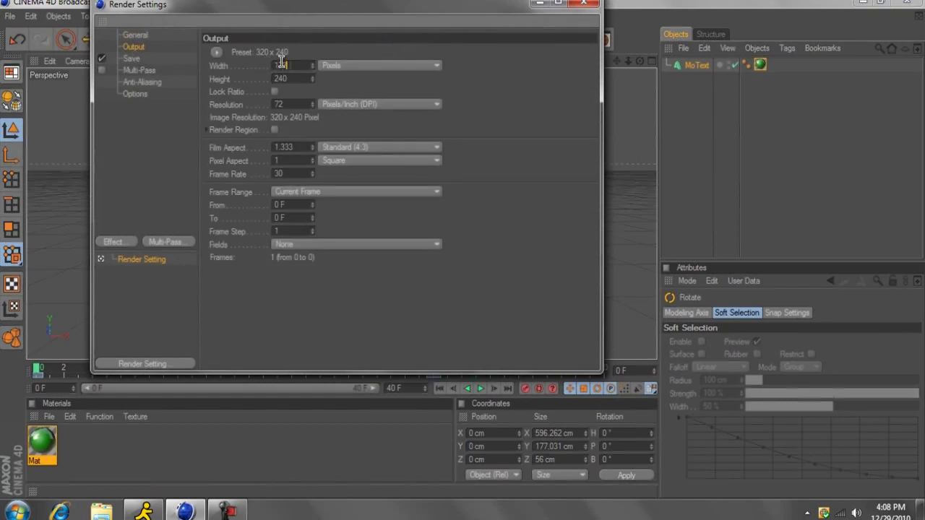
{"action": "key", "text": "Tab"}
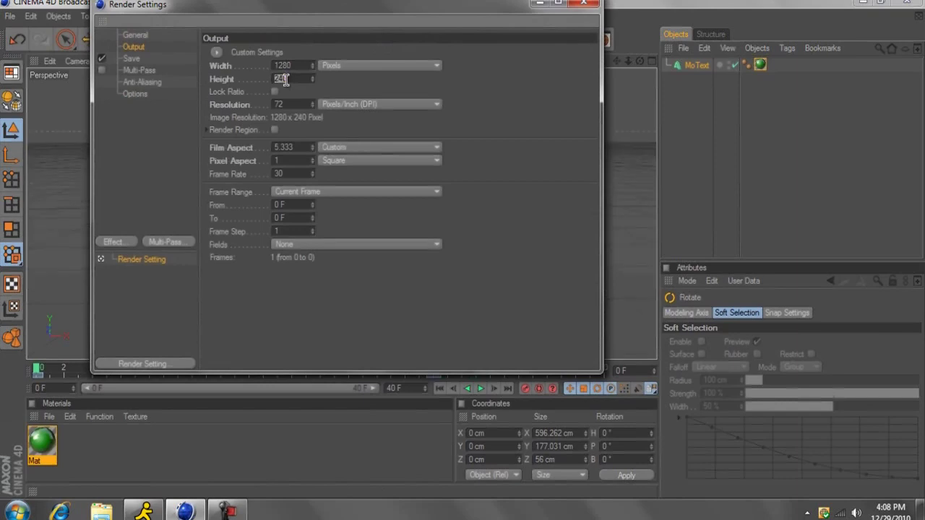
{"action": "type", "text": "720"}
{"action": "left_click", "coordinate": [304, 197]}
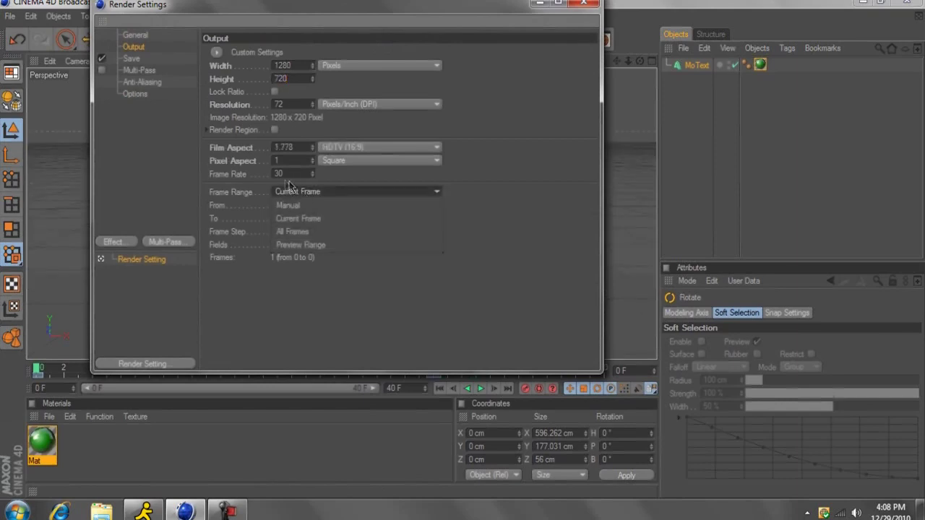
{"action": "left_click", "coordinate": [313, 232]}
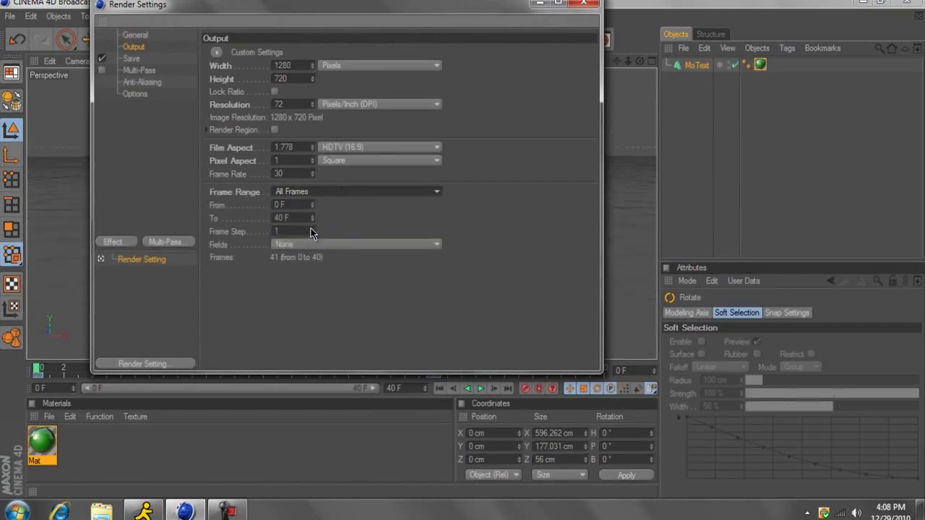
Save the render to a file named ghgh in QuickTime Movie format
{"action": "left_click", "coordinate": [132, 58]}
{"action": "left_click", "coordinate": [578, 78]}
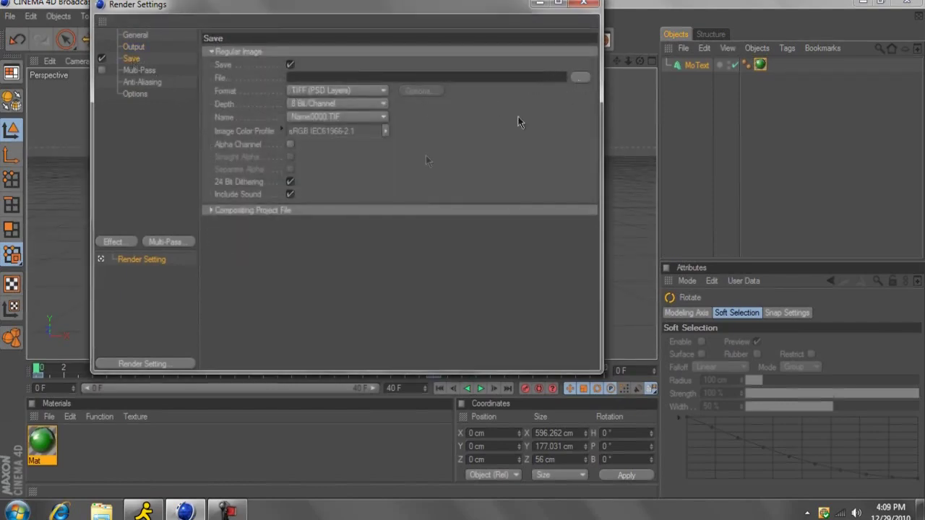
{"action": "type", "text": "ghgh"}
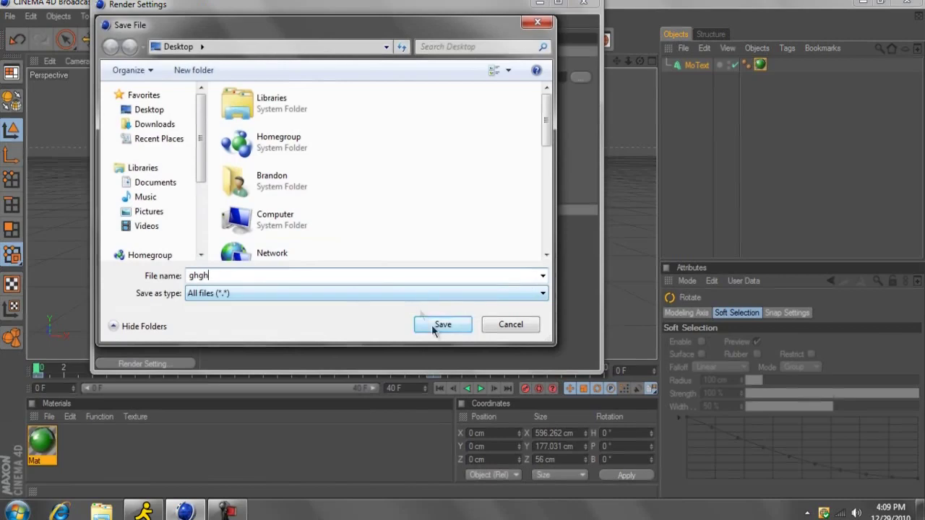
{"action": "left_click", "coordinate": [440, 326]}
{"action": "left_click", "coordinate": [337, 91]}
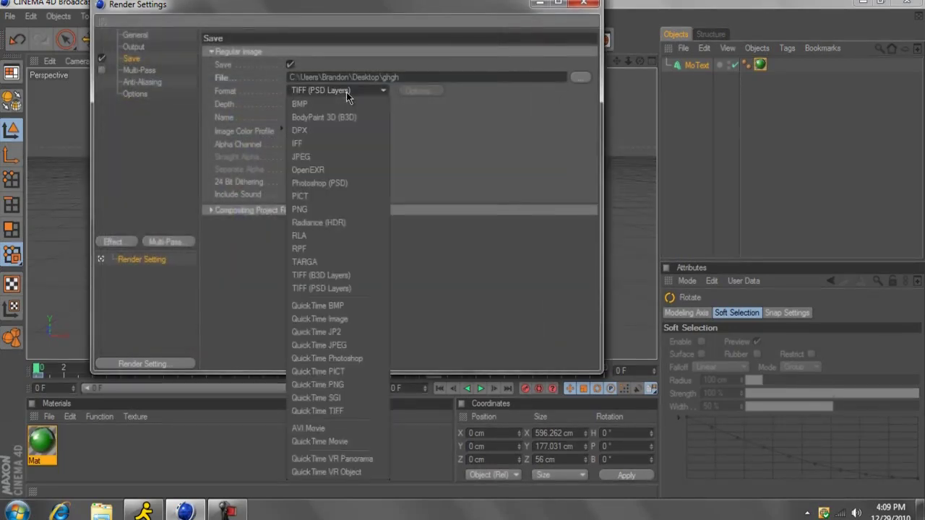
{"action": "left_click", "coordinate": [359, 442]}
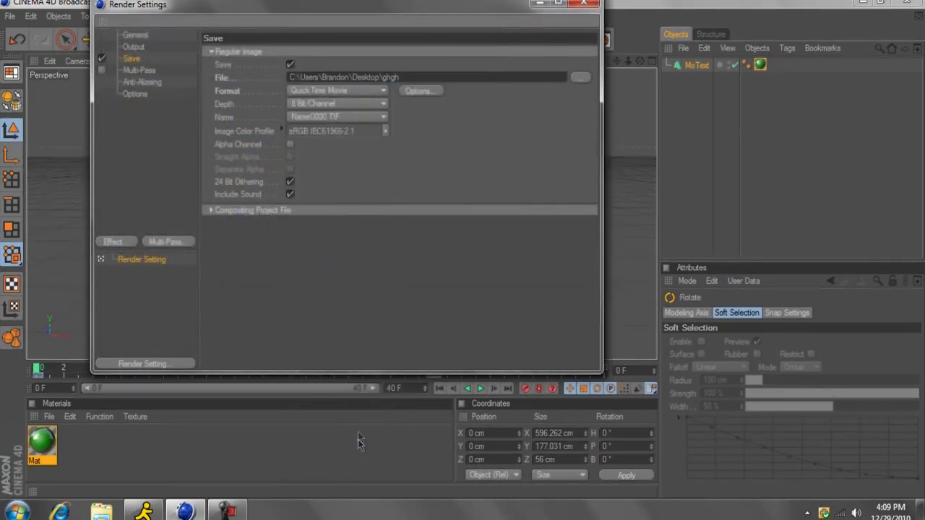
Use PNG compression for the movie and enable the Alpha Channel
{"action": "left_click", "coordinate": [431, 90]}
{"action": "left_click", "coordinate": [440, 72]}
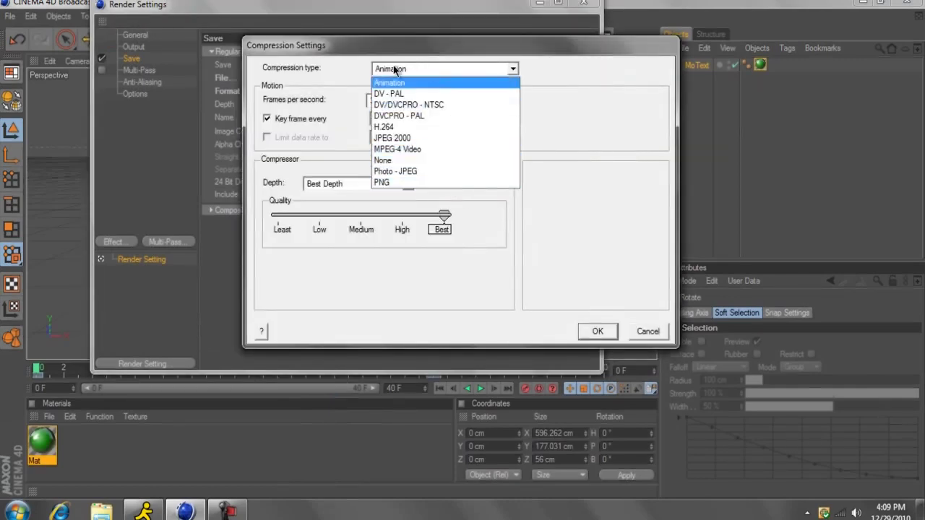
{"action": "left_click", "coordinate": [419, 183]}
{"action": "left_click", "coordinate": [594, 330]}
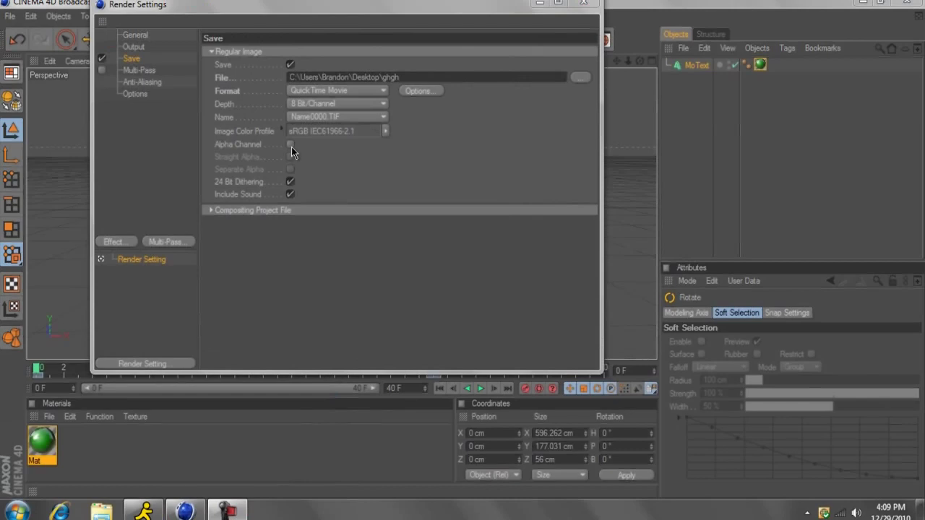
{"action": "left_click", "coordinate": [291, 145]}
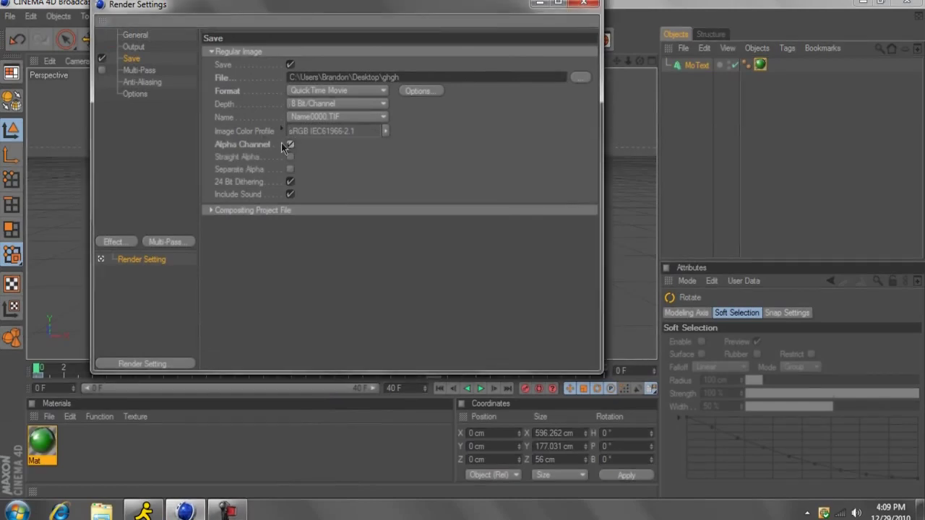
{"action": "left_click", "coordinate": [159, 70]}
{"action": "left_click", "coordinate": [152, 82]}
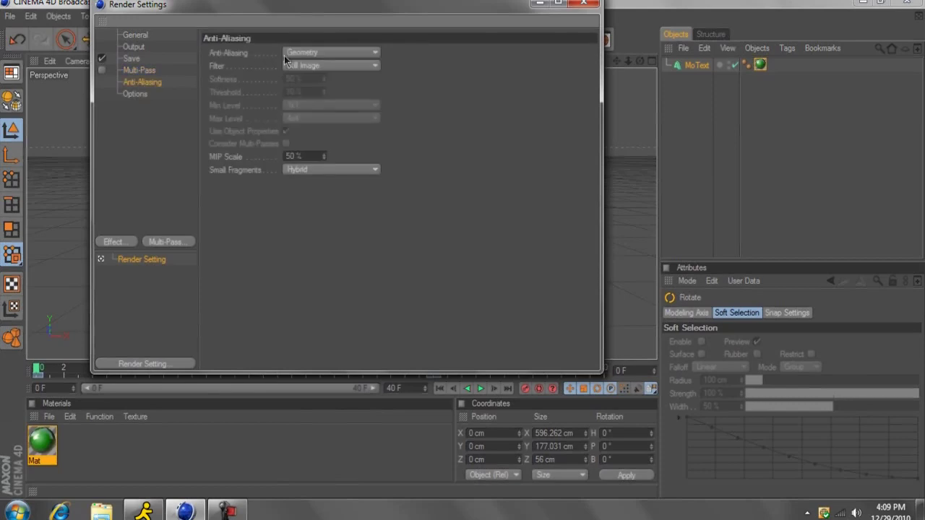
Set anti-aliasing to Best with ray depth 6, reflection depth 2 and shadow depth 6
{"action": "left_click", "coordinate": [296, 52]}
{"action": "left_click", "coordinate": [304, 86]}
{"action": "left_click", "coordinate": [137, 94]}
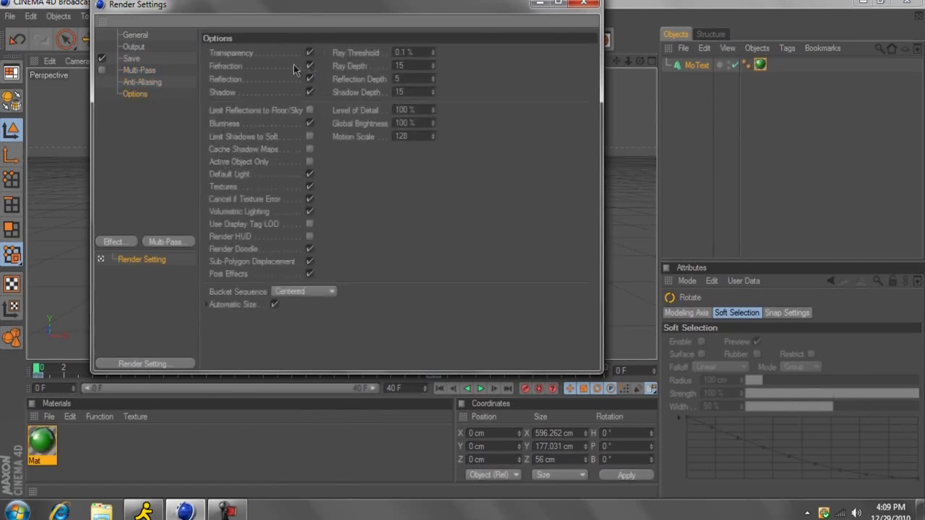
{"action": "left_click", "coordinate": [417, 78]}
{"action": "left_click", "coordinate": [407, 92]}
{"action": "key", "text": "Return"}
Close Render Settings, render the animation in the Picture Viewer, and show the desktop
{"action": "left_click", "coordinate": [113, 242]}
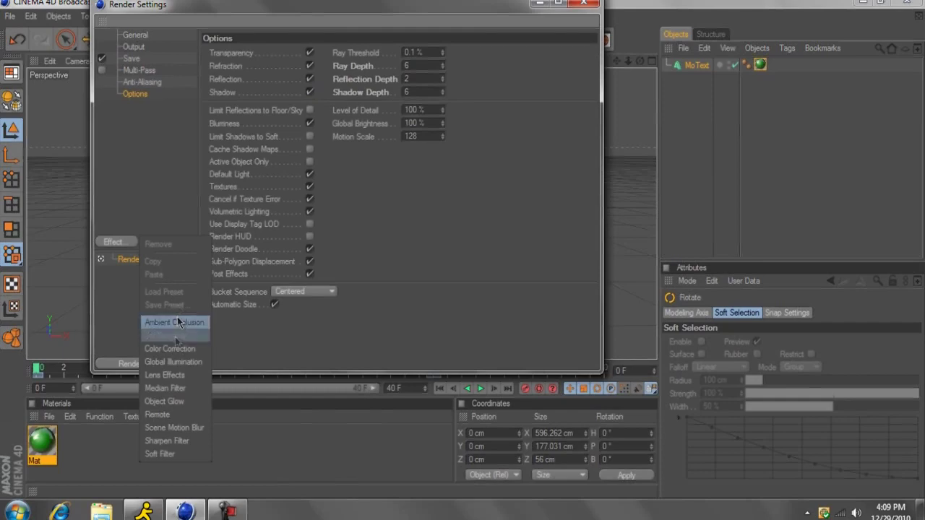
{"action": "left_click", "coordinate": [172, 192]}
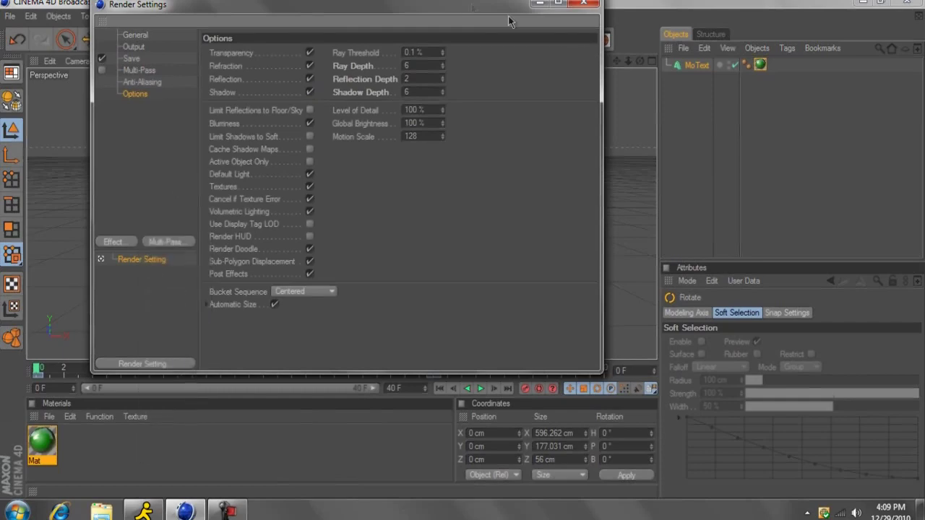
{"action": "left_click", "coordinate": [590, 6]}
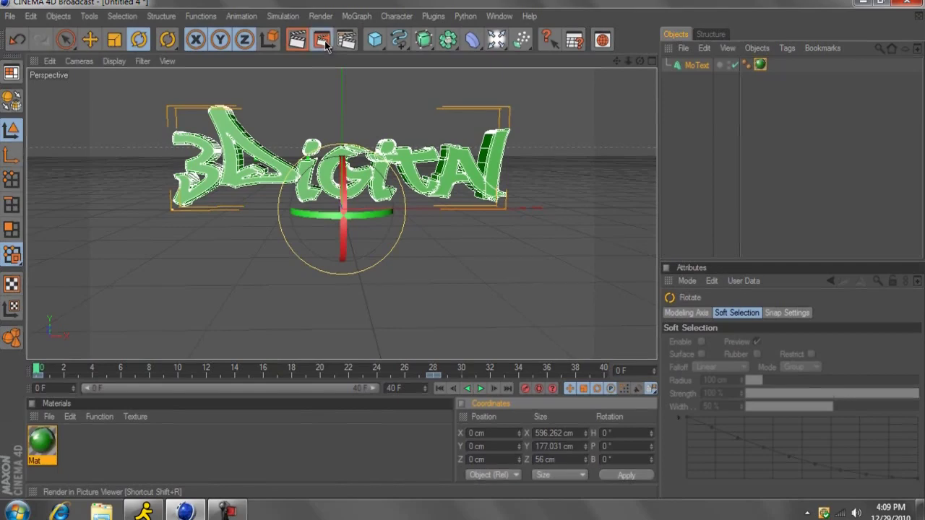
{"action": "left_click", "coordinate": [324, 40]}
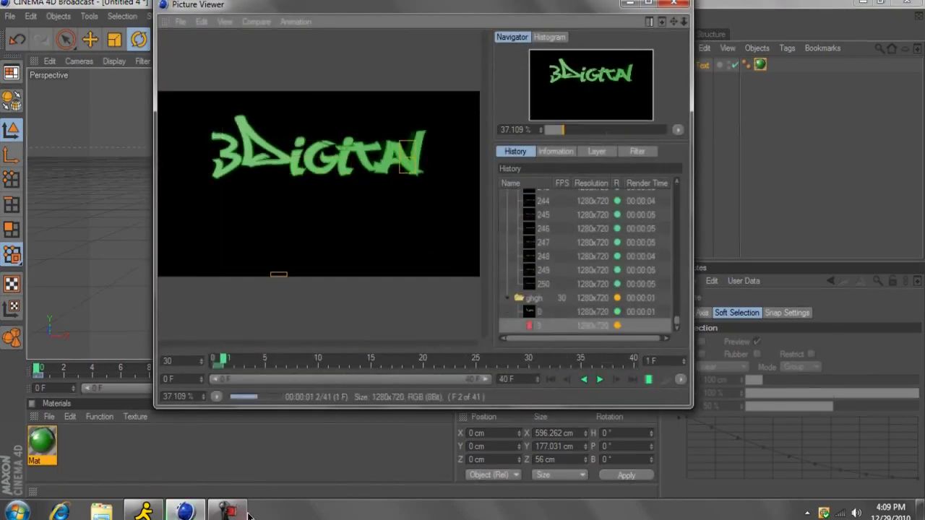
{"action": "key", "text": "super+d"}
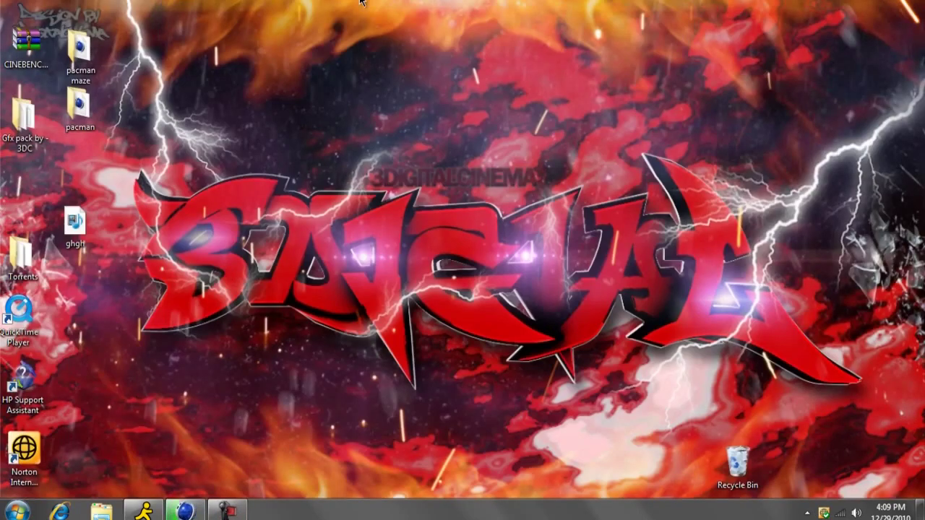
Launch After Effects CS4 and accept its licence agreement
{"action": "mouse_move", "coordinate": [364, 7]}
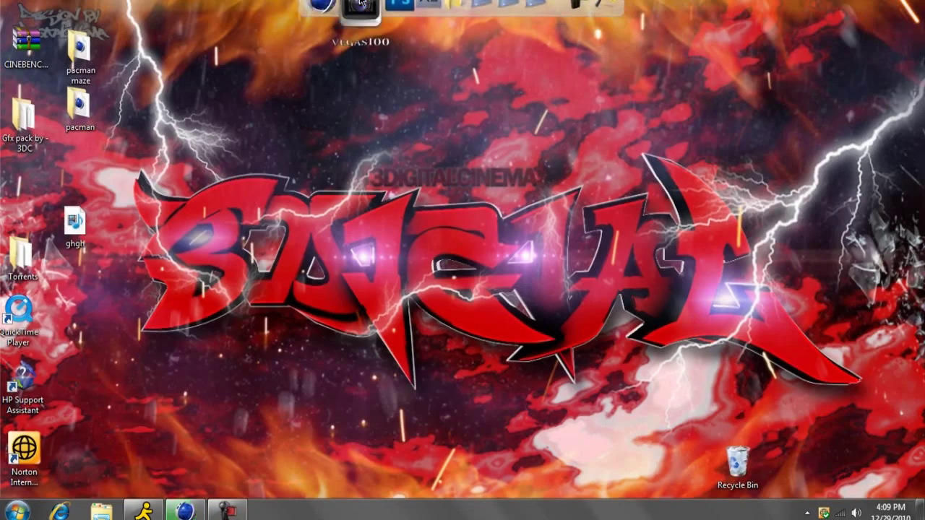
{"action": "left_click", "coordinate": [423, 16]}
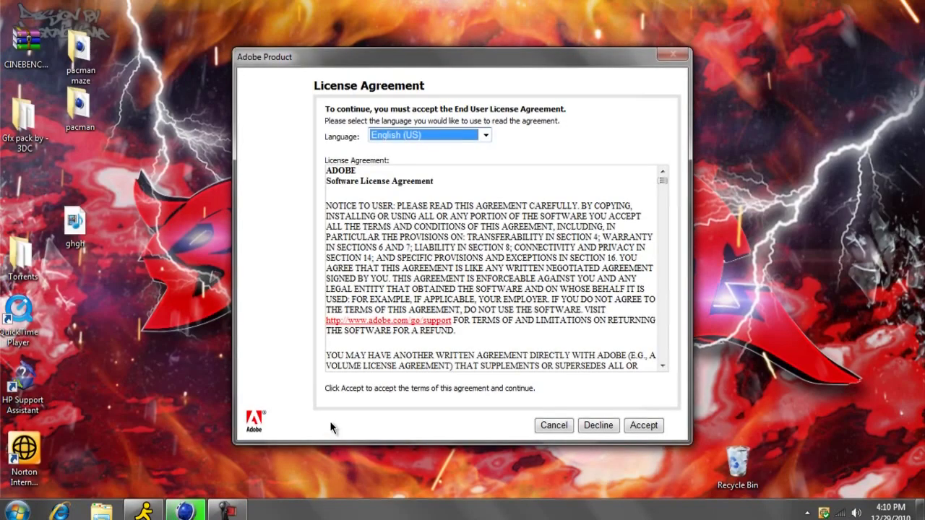
{"action": "left_click", "coordinate": [643, 426]}
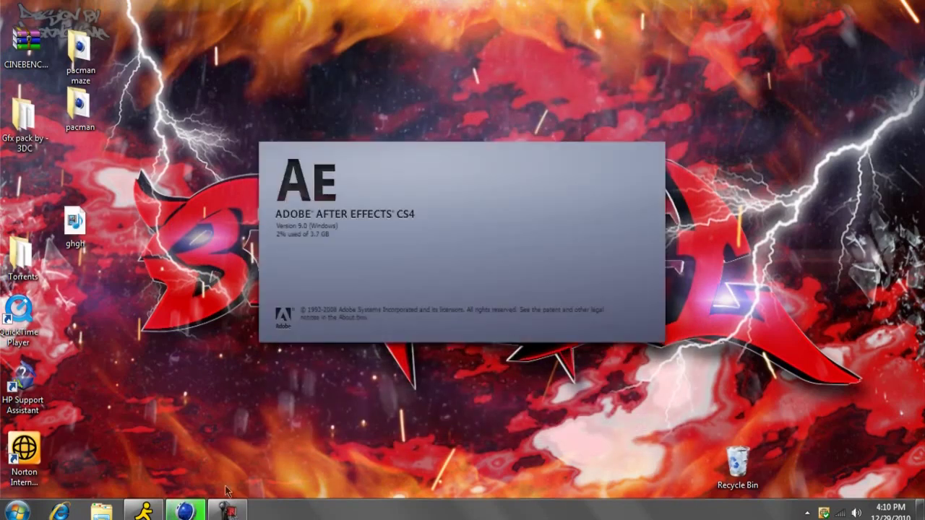
Close Cinema 4D's Picture Viewer, minimise Cinema 4D, and reposition the ghgh movie file on the desktop
{"action": "left_click", "coordinate": [186, 511]}
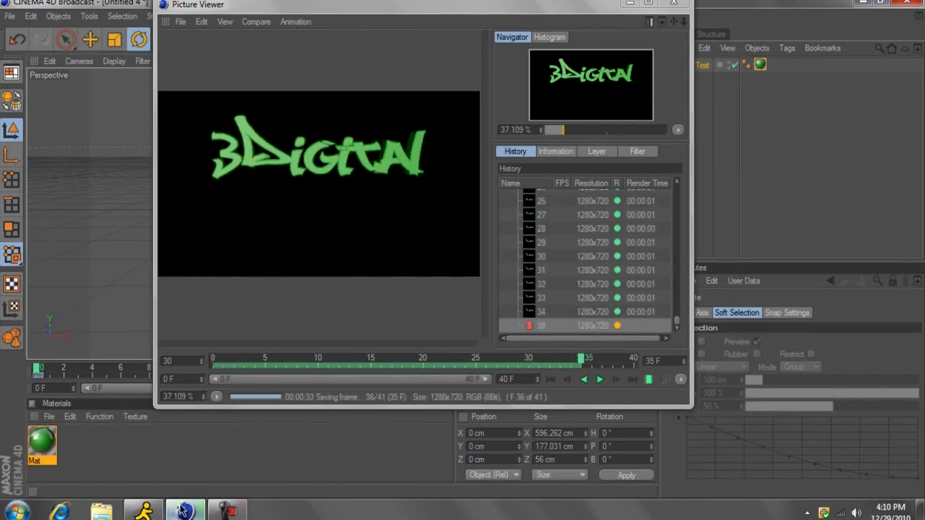
{"action": "left_click", "coordinate": [186, 513]}
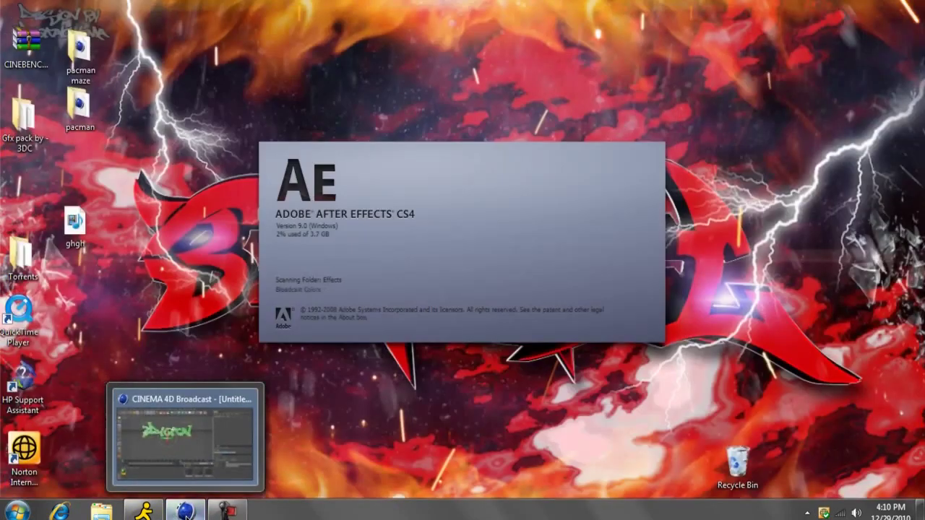
{"action": "left_click", "coordinate": [186, 513]}
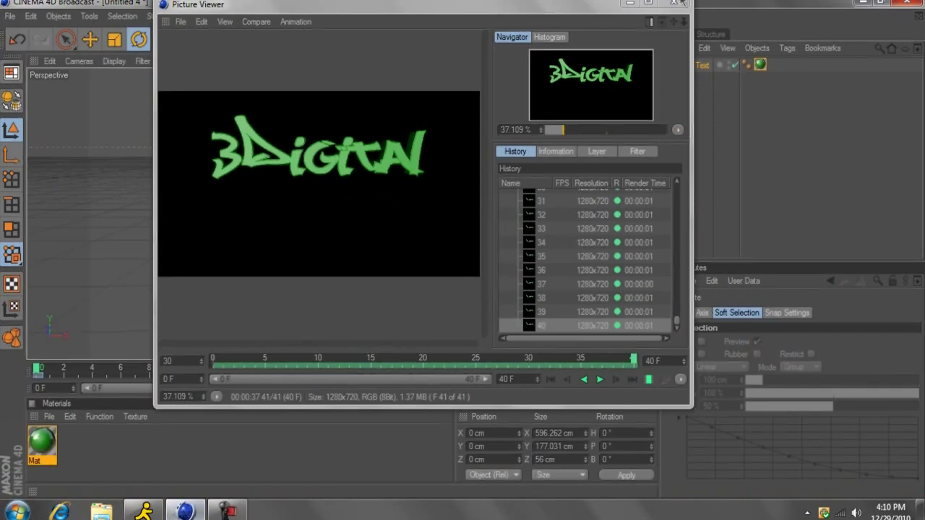
{"action": "left_click", "coordinate": [679, 7]}
{"action": "left_click", "coordinate": [862, 4]}
{"action": "left_click_drag", "start_coordinate": [74, 221], "coordinate": [188, 117]}
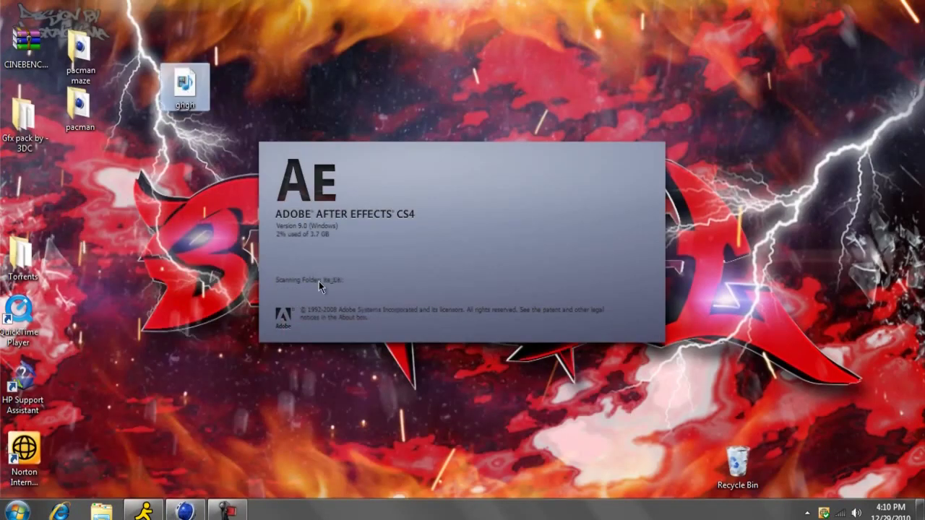
{"action": "left_click_drag", "start_coordinate": [195, 98], "coordinate": [141, 194]}
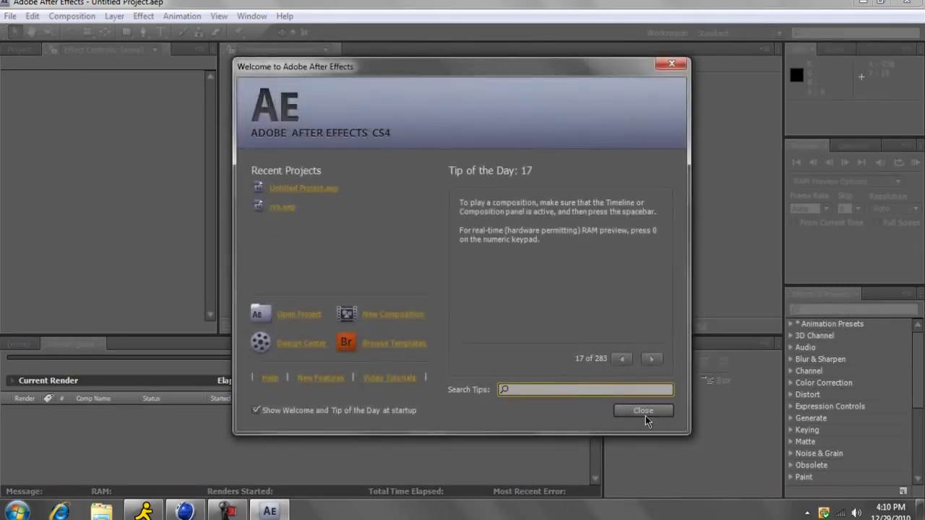
Close the Welcome screen and start a new empty After Effects project
{"action": "left_click", "coordinate": [644, 414]}
{"action": "left_click", "coordinate": [10, 16]}
{"action": "mouse_move", "coordinate": [27, 31]}
{"action": "left_click", "coordinate": [226, 34]}
Create a new 1280×720, 29.97 fps composition named Comp 1
{"action": "left_click", "coordinate": [71, 16]}
{"action": "left_click", "coordinate": [73, 31]}
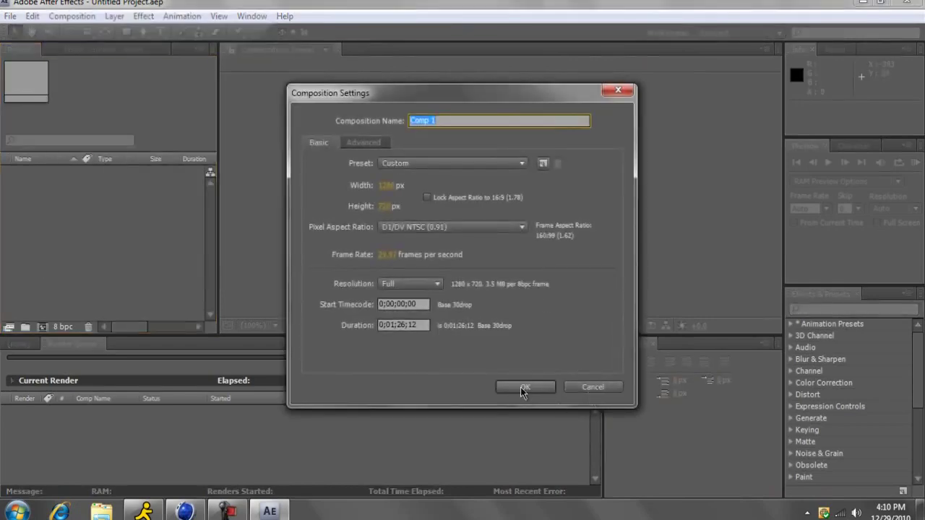
{"action": "left_click", "coordinate": [523, 388]}
{"action": "left_click", "coordinate": [11, 16]}
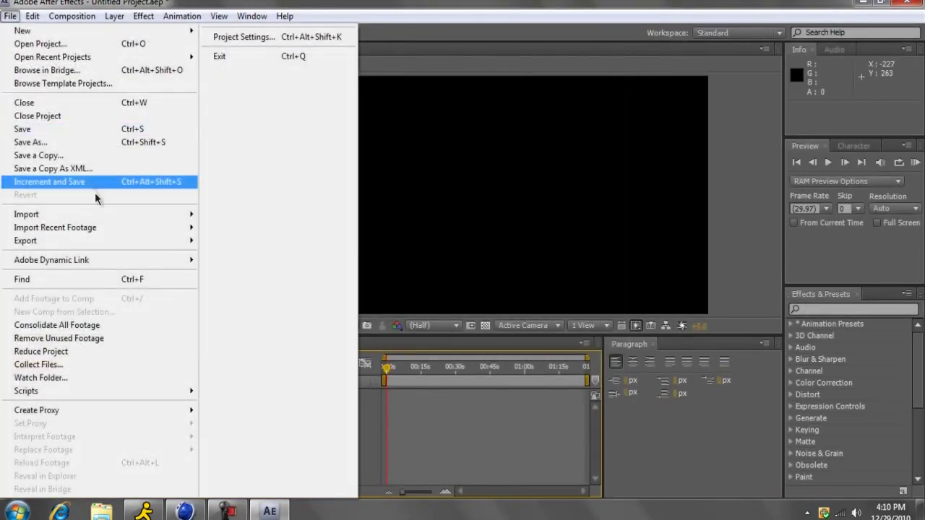
Import ghgh.mov from the Desktop with default interpretation and place it in the Comp 1 timeline
{"action": "mouse_move", "coordinate": [121, 220]}
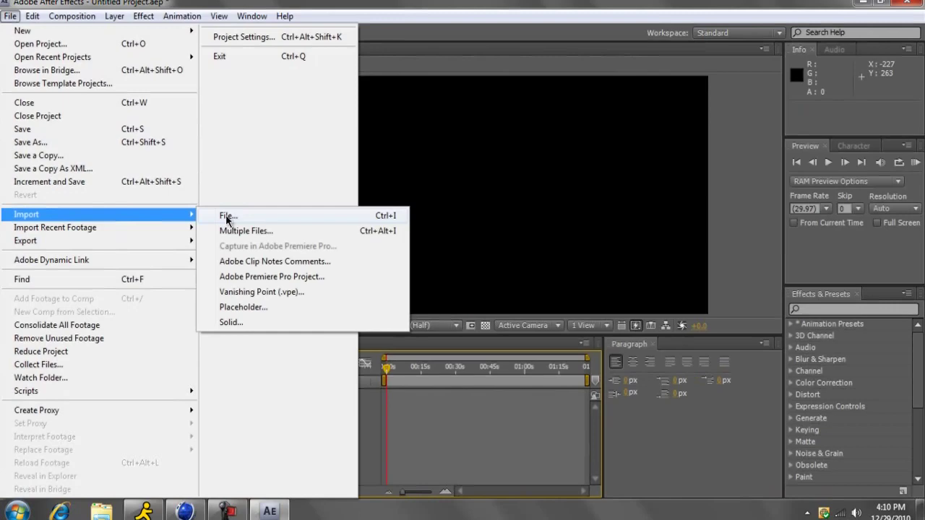
{"action": "left_click", "coordinate": [227, 216]}
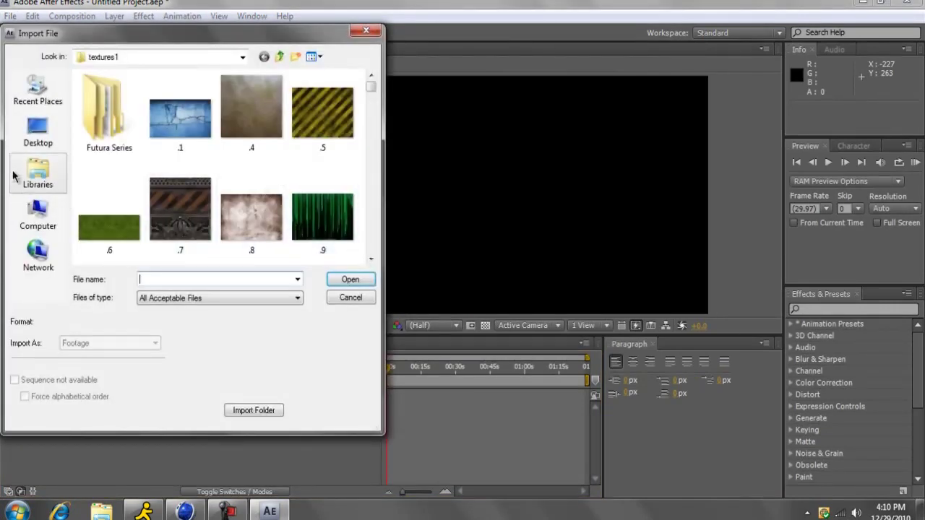
{"action": "left_click", "coordinate": [38, 130]}
{"action": "left_click_drag", "start_coordinate": [372, 128], "coordinate": [366, 240]}
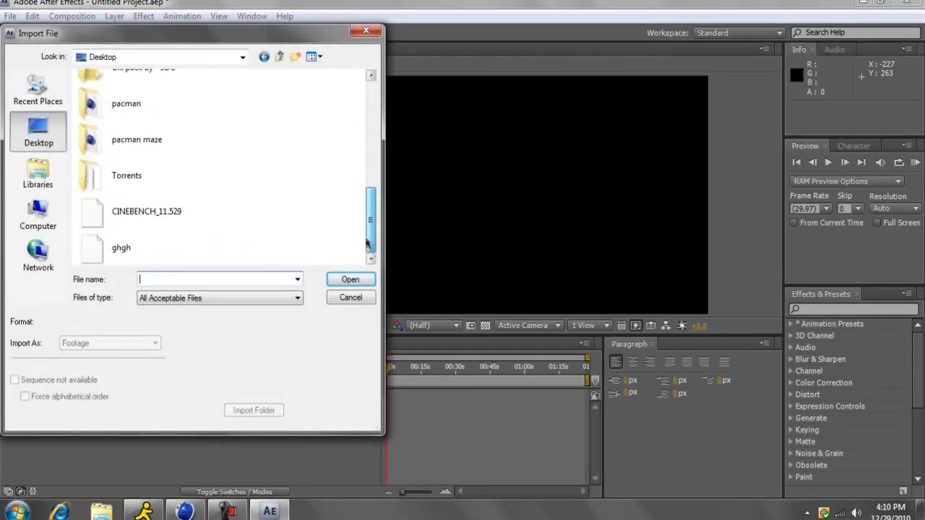
{"action": "left_click", "coordinate": [190, 250]}
{"action": "left_click", "coordinate": [332, 279]}
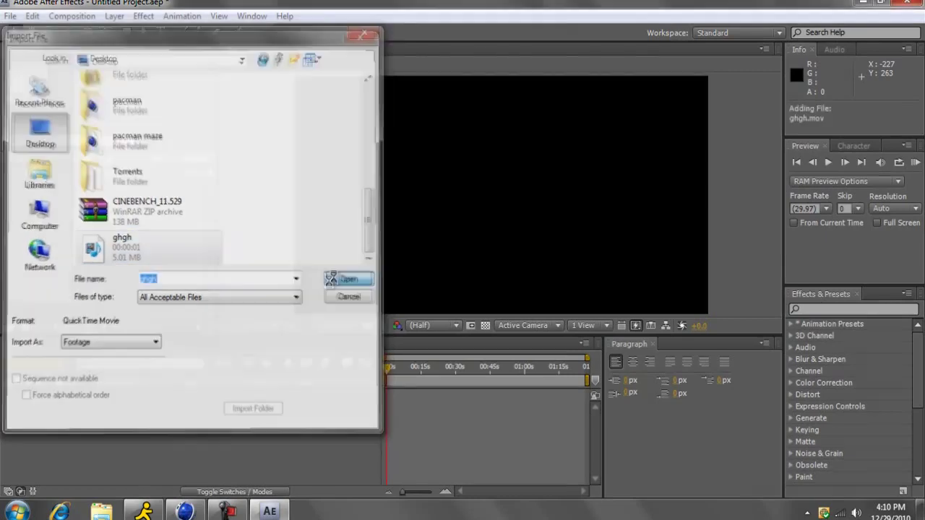
{"action": "left_click", "coordinate": [493, 330]}
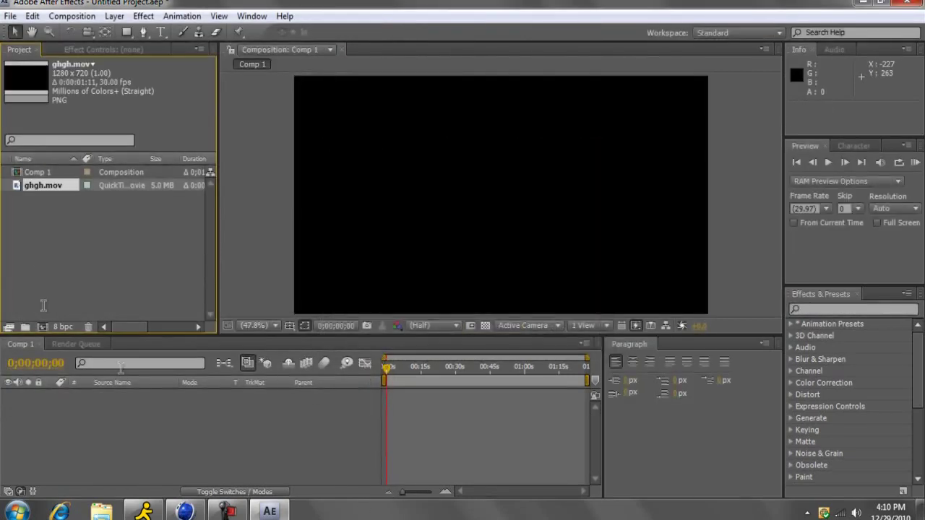
{"action": "left_click_drag", "start_coordinate": [140, 412], "coordinate": [142, 415]}
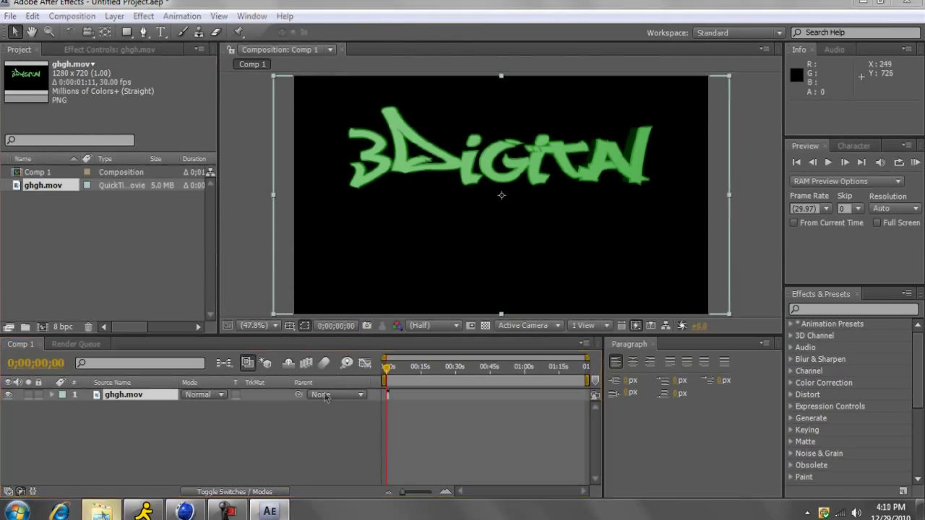
Bring .9.jpg from the Pictures textures1 folder into the project and Comp 1 as a second layer
{"action": "left_click", "coordinate": [100, 511]}
{"action": "double_click", "coordinate": [554, 250]}
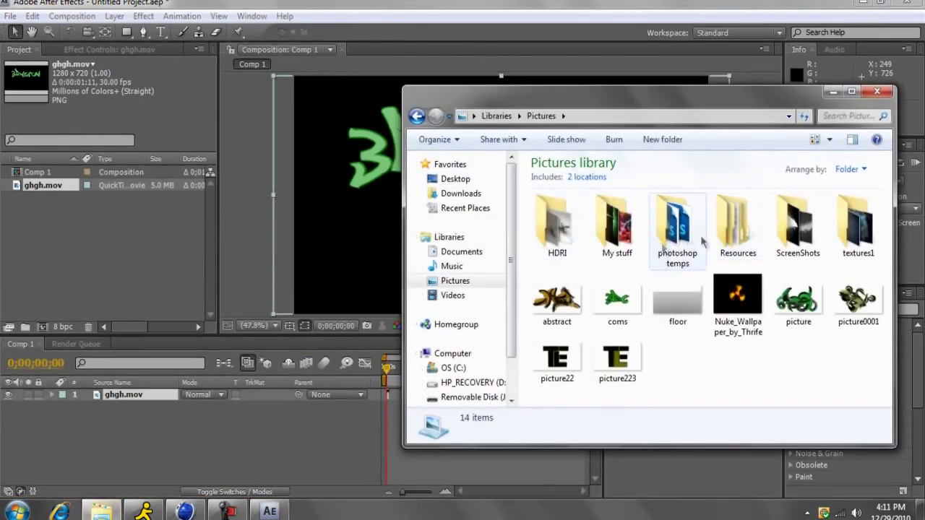
{"action": "double_click", "coordinate": [867, 226]}
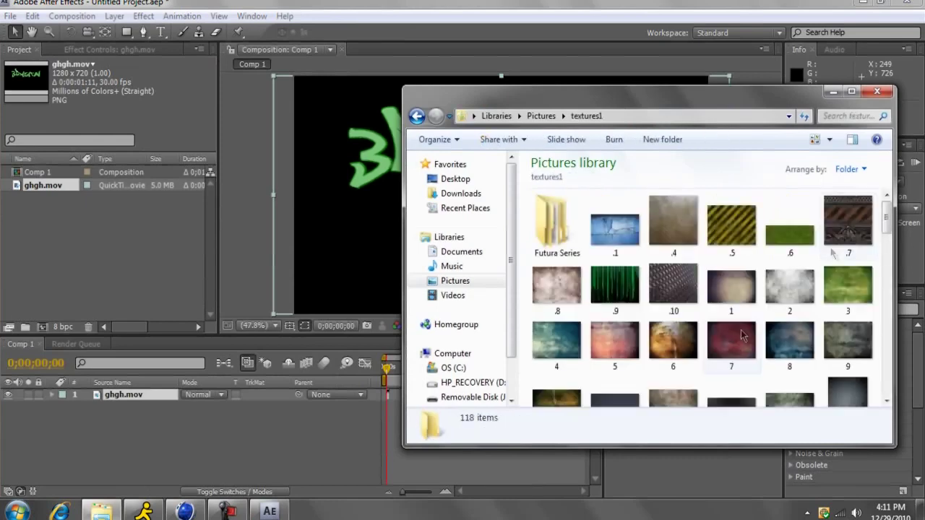
{"action": "scroll", "coordinate": [650, 289], "scroll_direction": "down", "scroll_amount": 1}
{"action": "left_click_drag", "start_coordinate": [619, 217], "coordinate": [137, 280]}
{"action": "left_click_drag", "start_coordinate": [94, 246], "coordinate": [130, 255]}
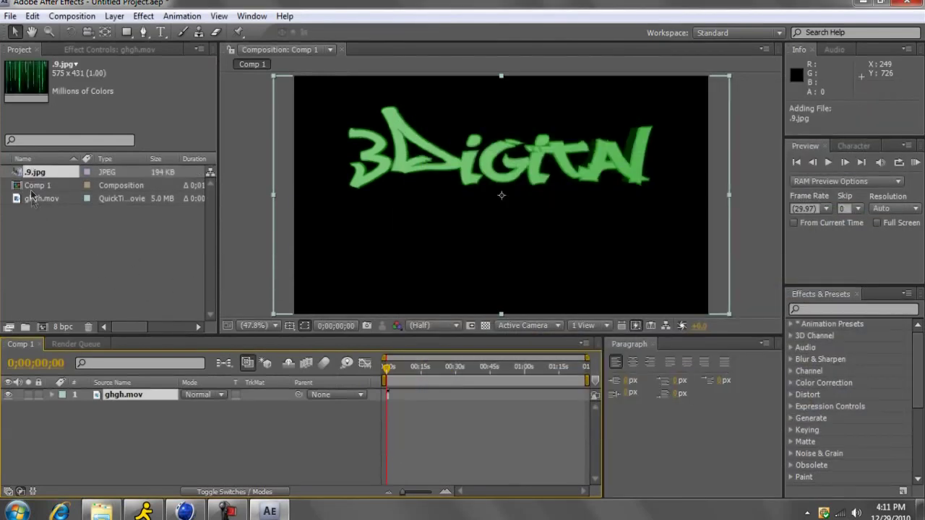
{"action": "left_click_drag", "start_coordinate": [43, 179], "coordinate": [113, 410]}
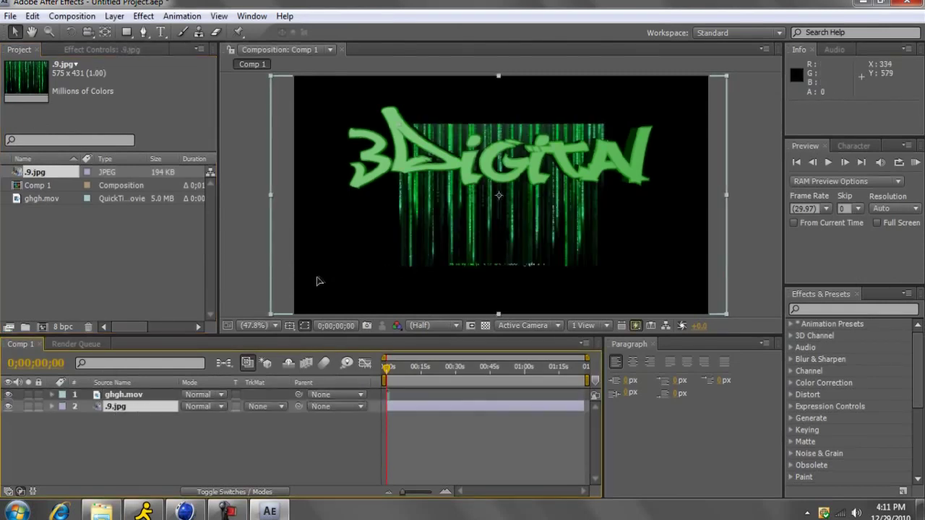
Enlarge the .9 matrix layer to fill the frame and reposition it and the 3Digital text
{"action": "left_click_drag", "start_coordinate": [402, 271], "coordinate": [374, 279]}
{"action": "left_click", "coordinate": [122, 408]}
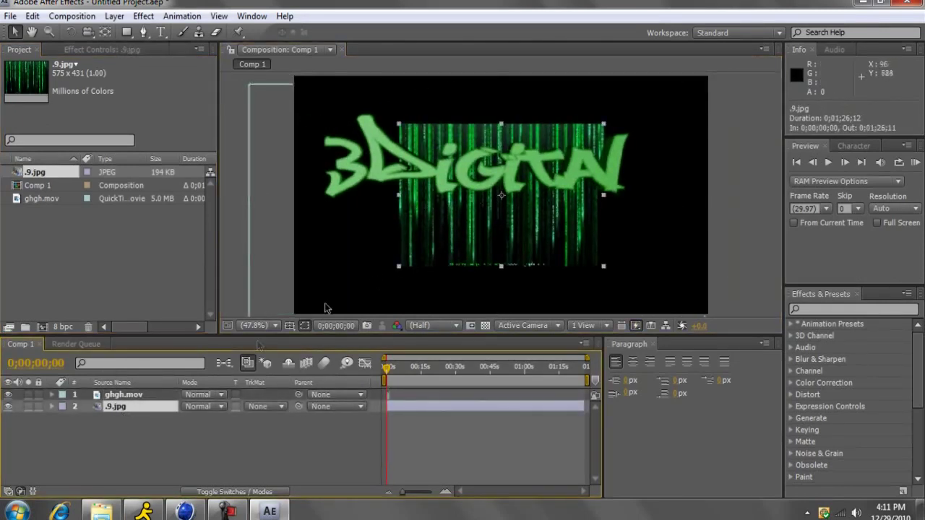
{"action": "left_click_drag", "start_coordinate": [403, 271], "coordinate": [291, 314]}
{"action": "left_click_drag", "start_coordinate": [423, 172], "coordinate": [446, 184]}
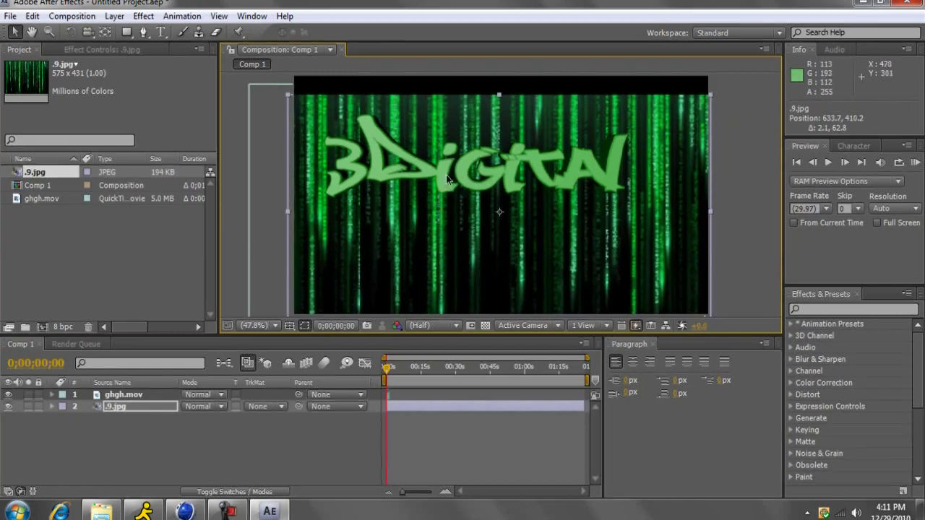
{"action": "left_click", "coordinate": [149, 394]}
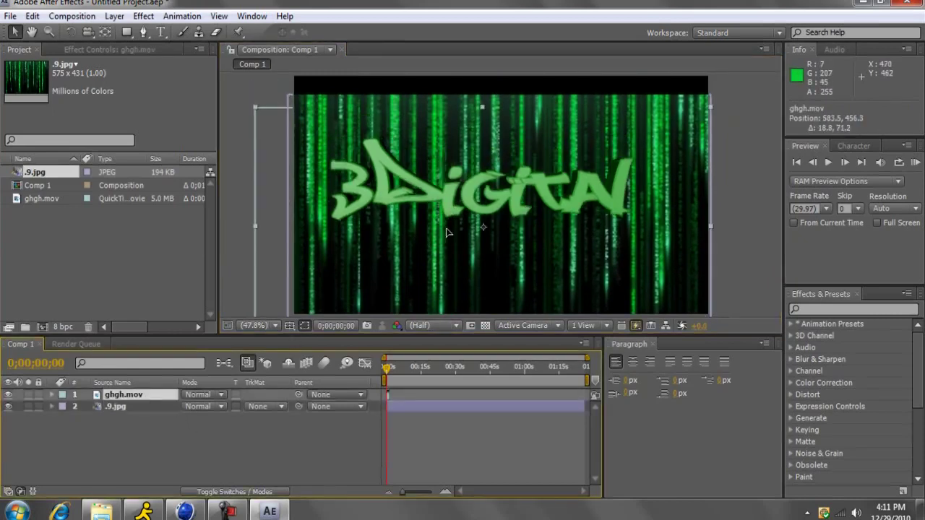